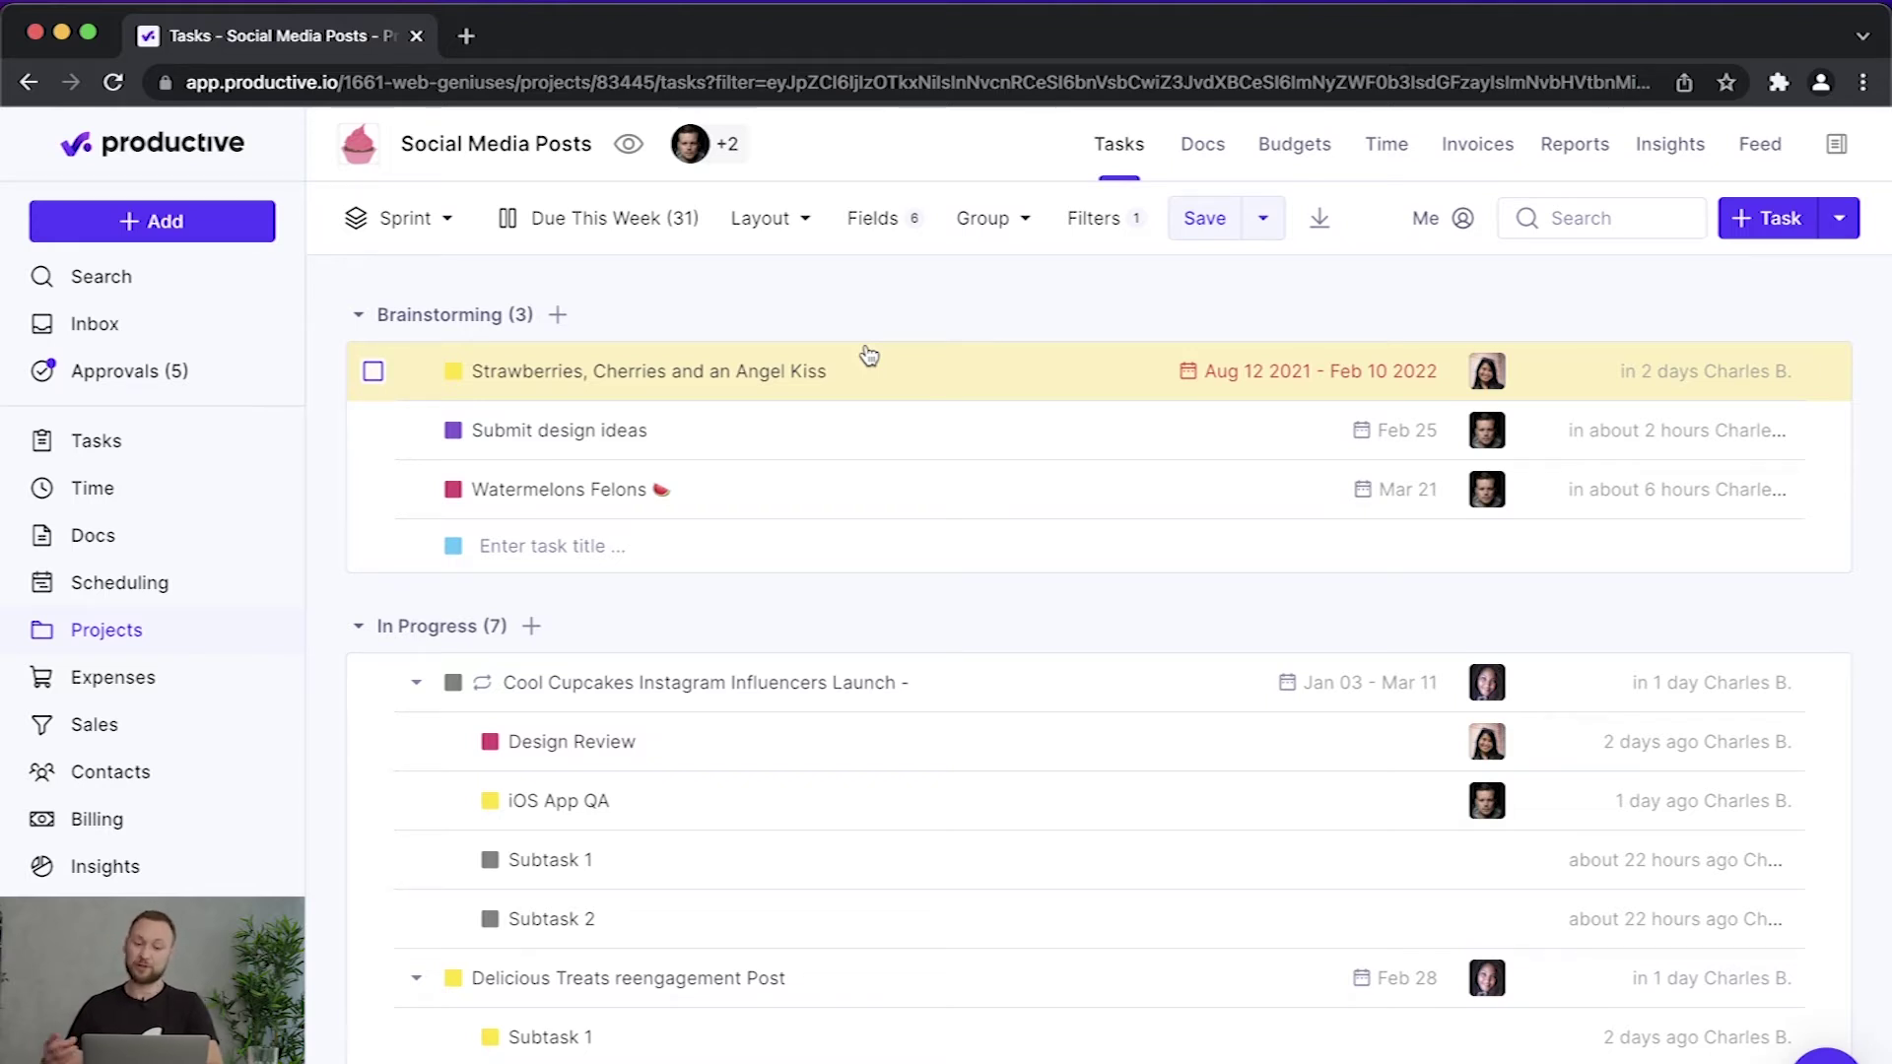
Step: Switch the Social Media Posts tasks to the Board layout, with one column per task list
left_click(771, 229)
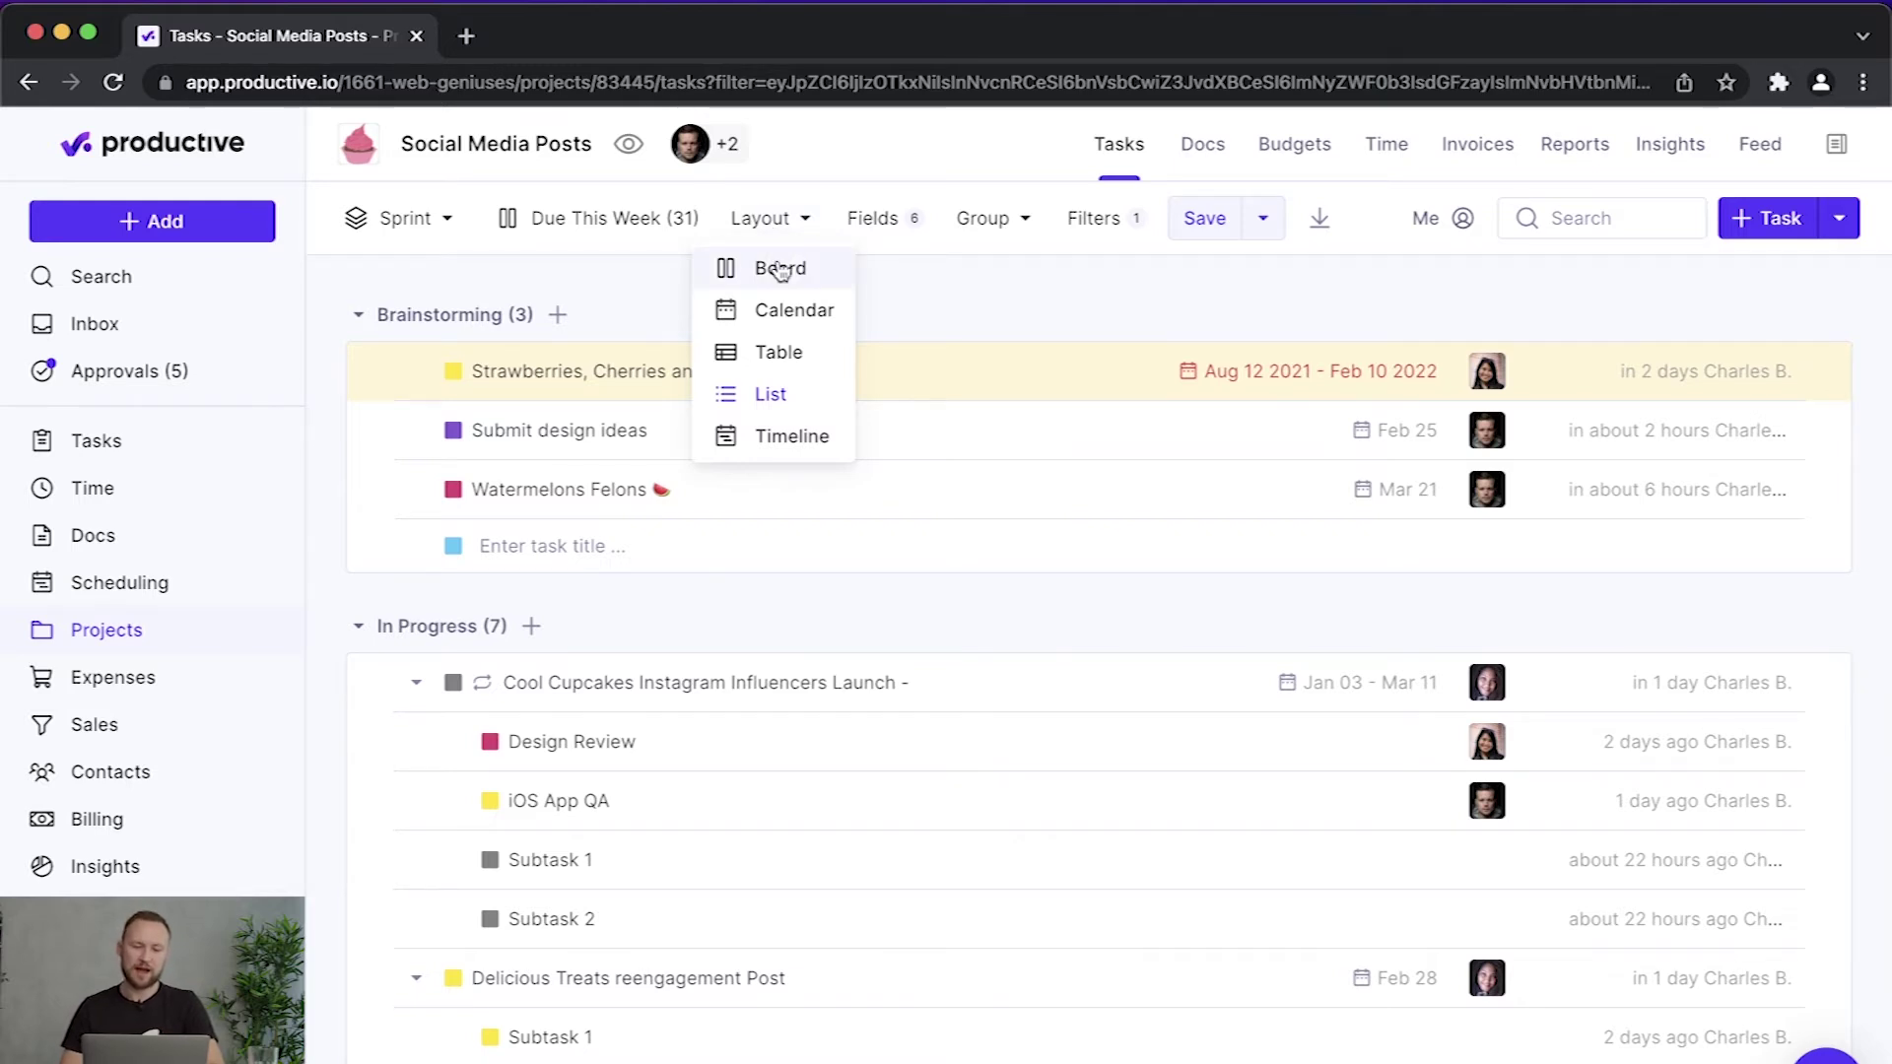
left_click(781, 269)
left_click(770, 219)
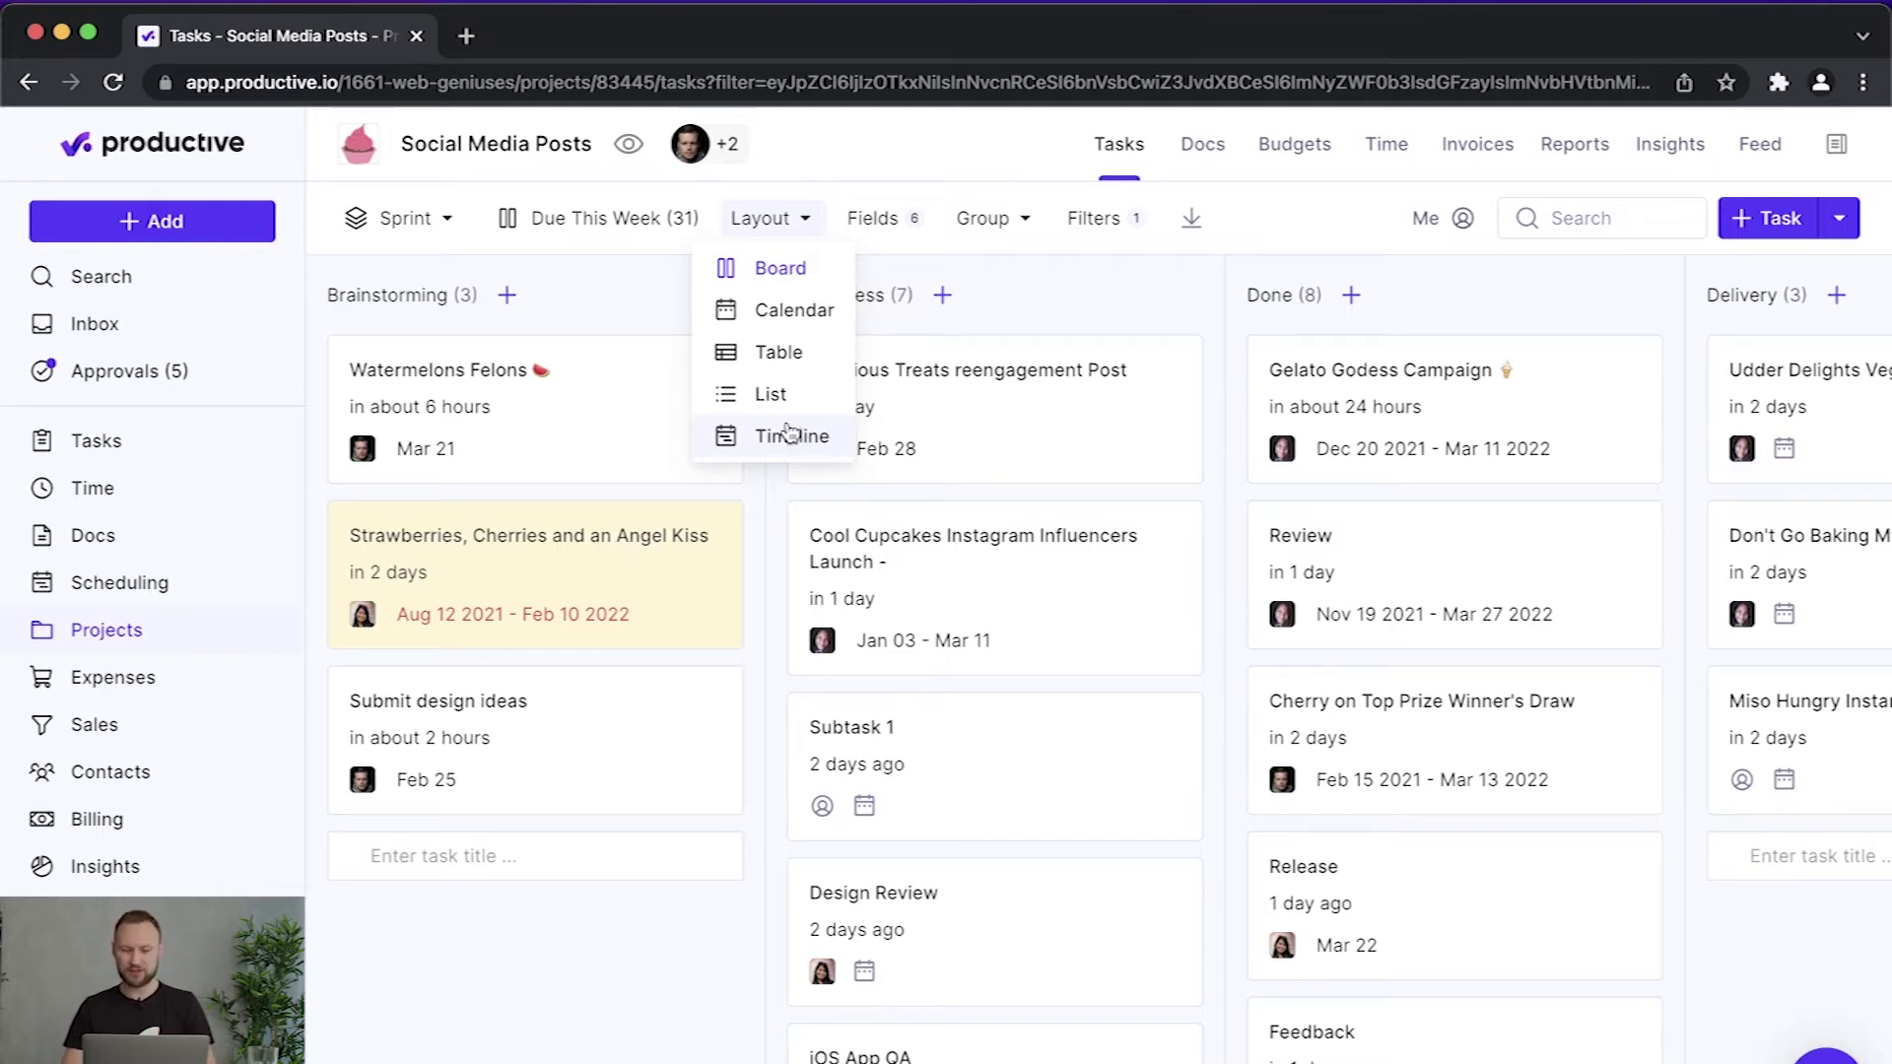
left_click(1010, 298)
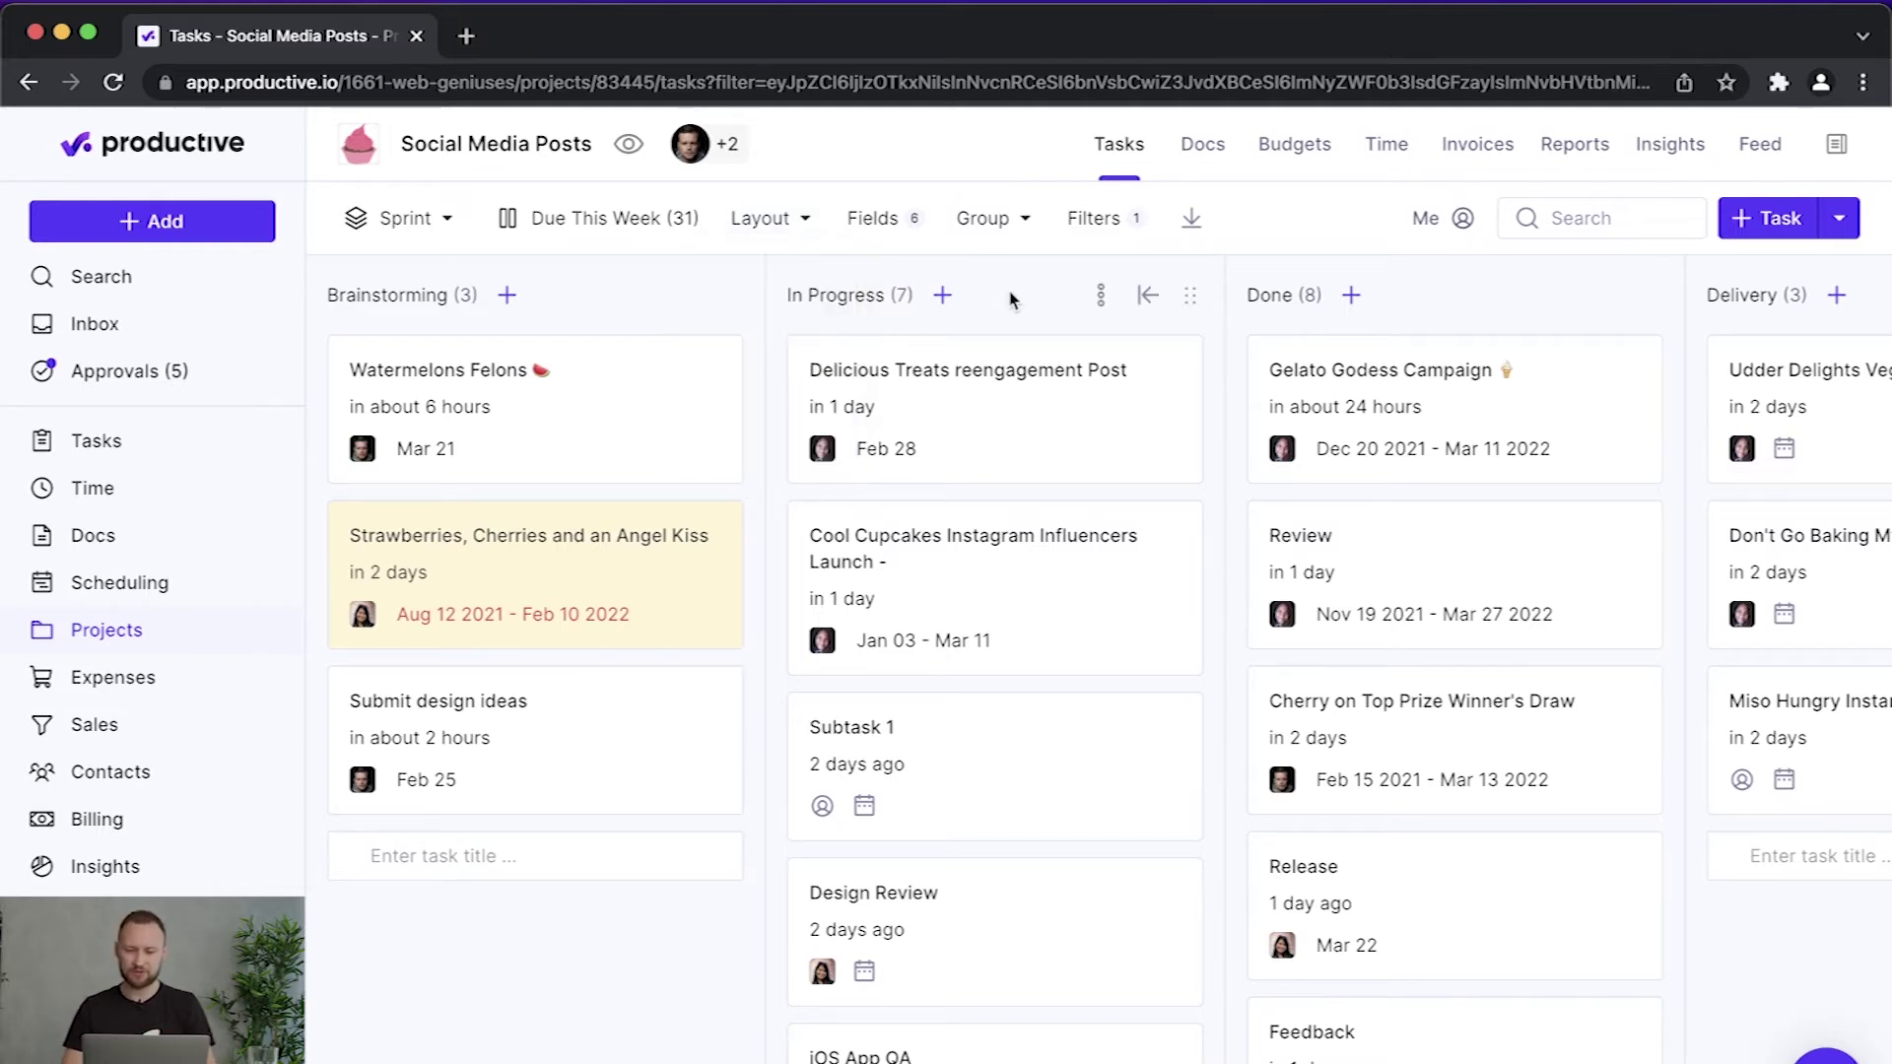
Step: Add the Priority field to the board cards so each shows High, Medium or Low
left_click(874, 219)
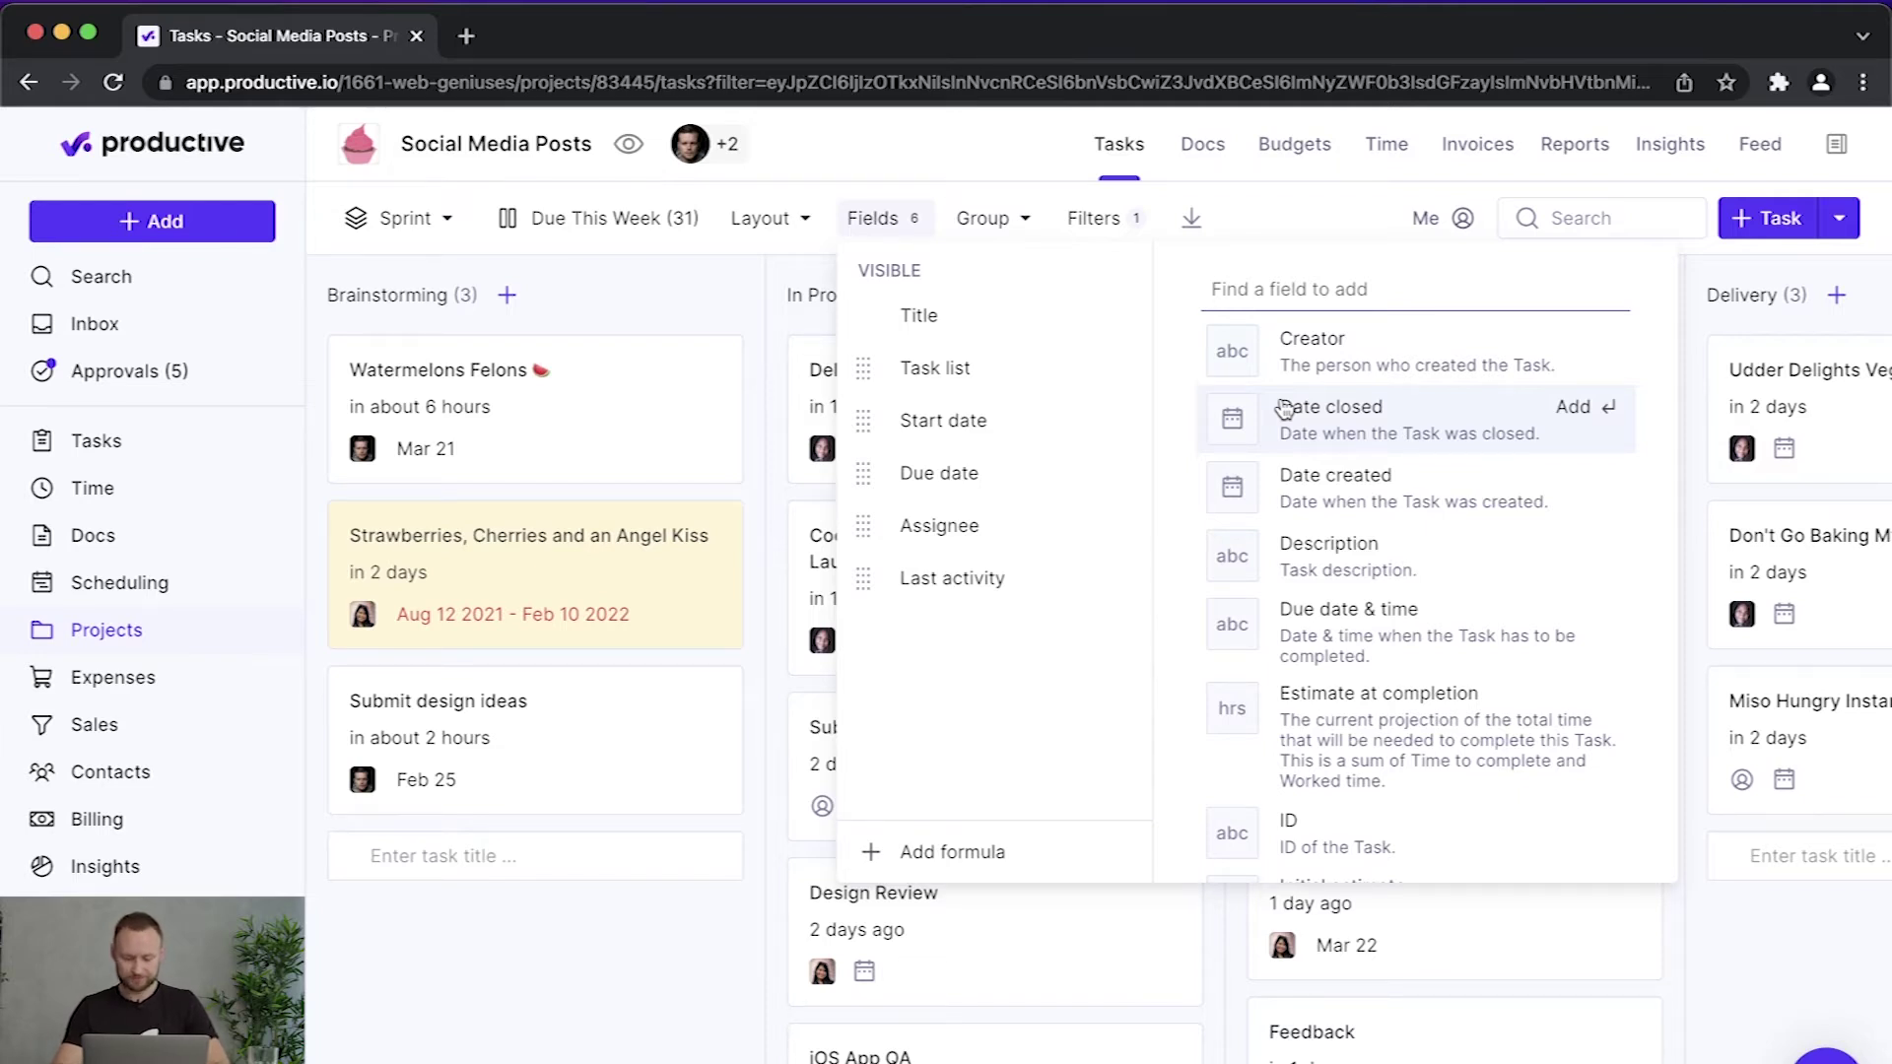
type("pri")
left_click(1434, 367)
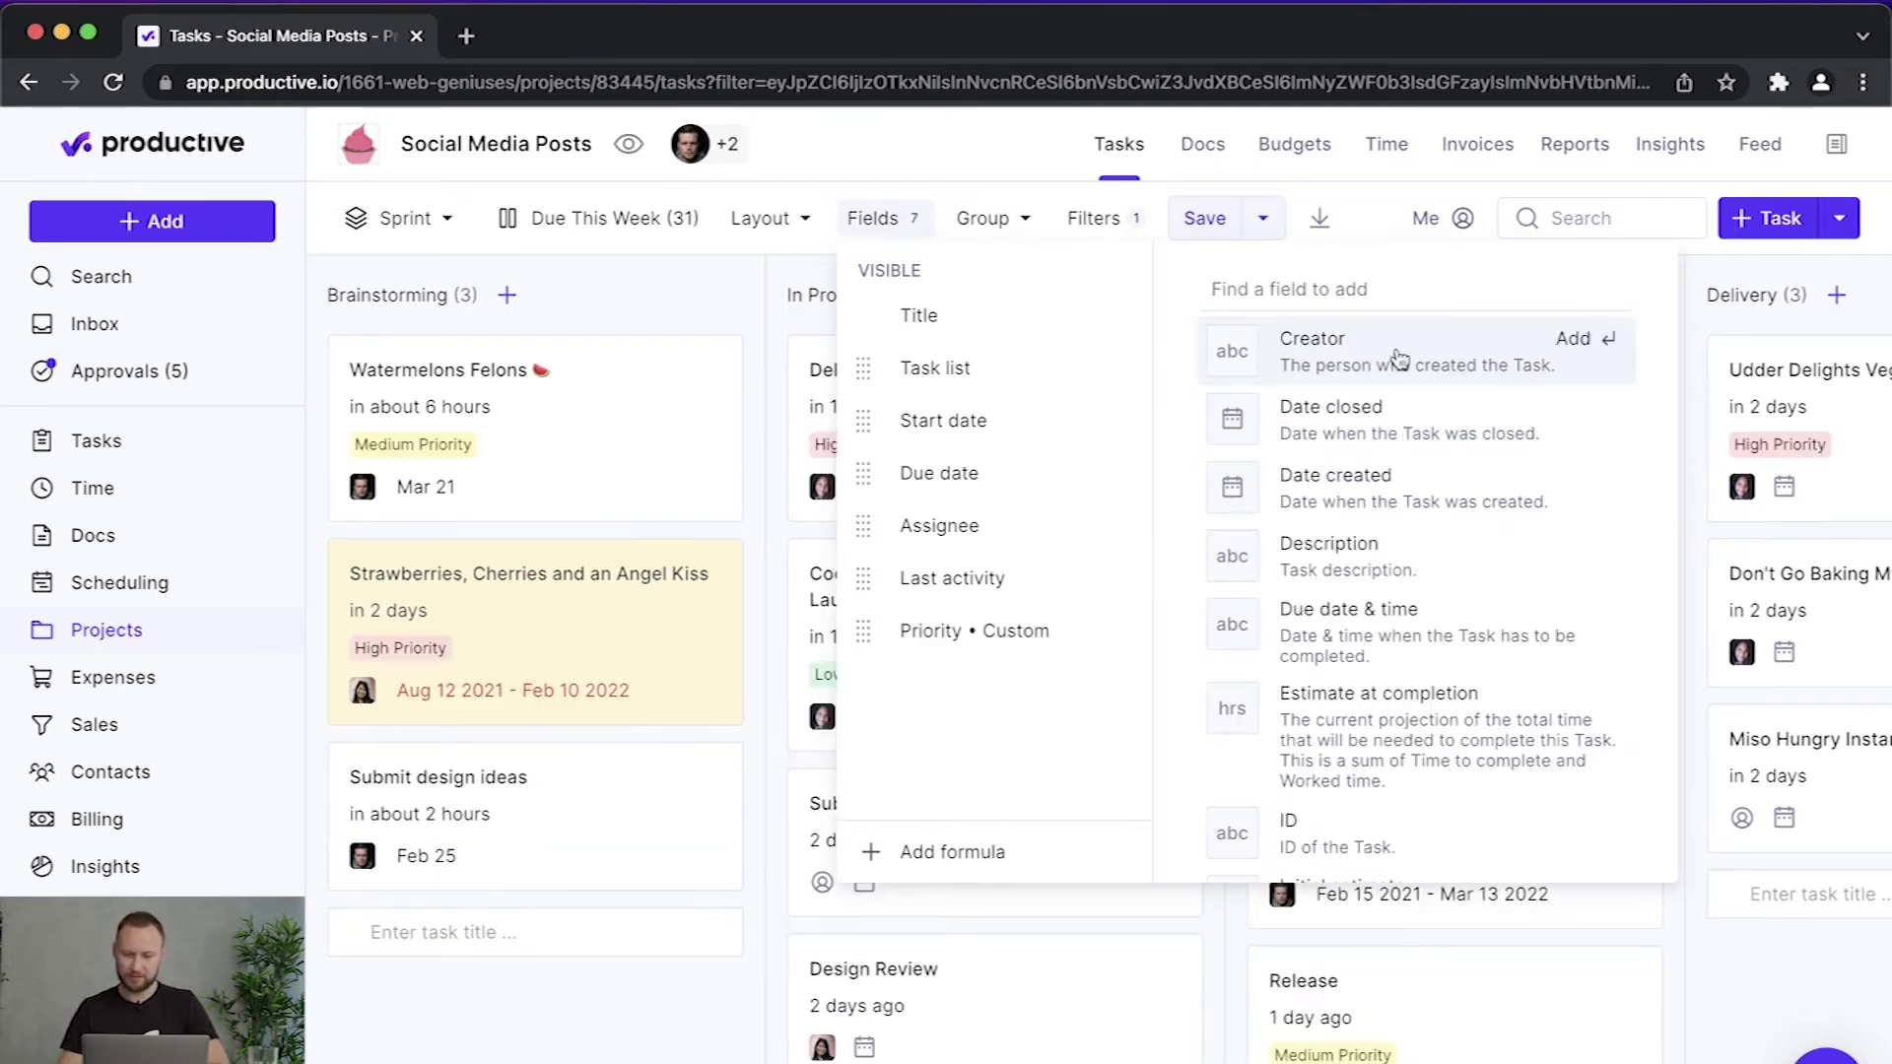
left_click(621, 295)
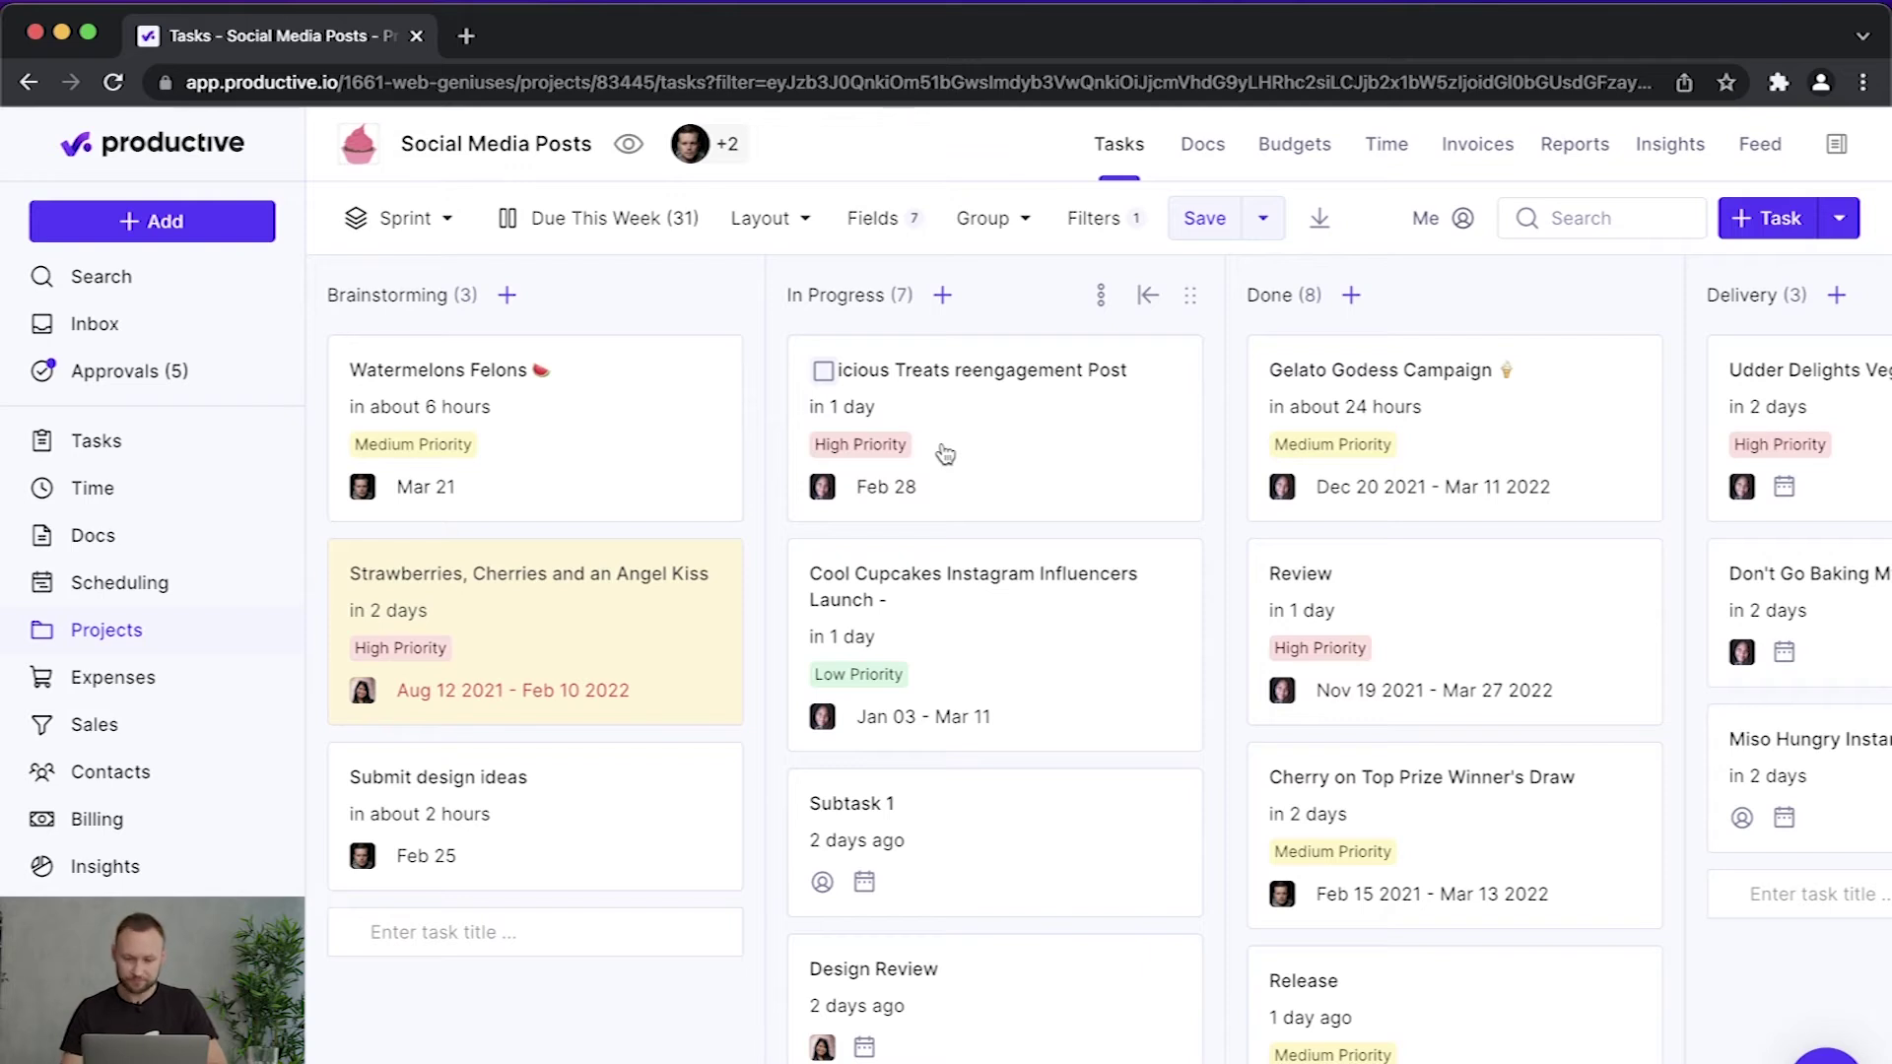
Step: Group the board by Status into Icebox, Under Consideration, Open and For Review columns
left_click(1005, 215)
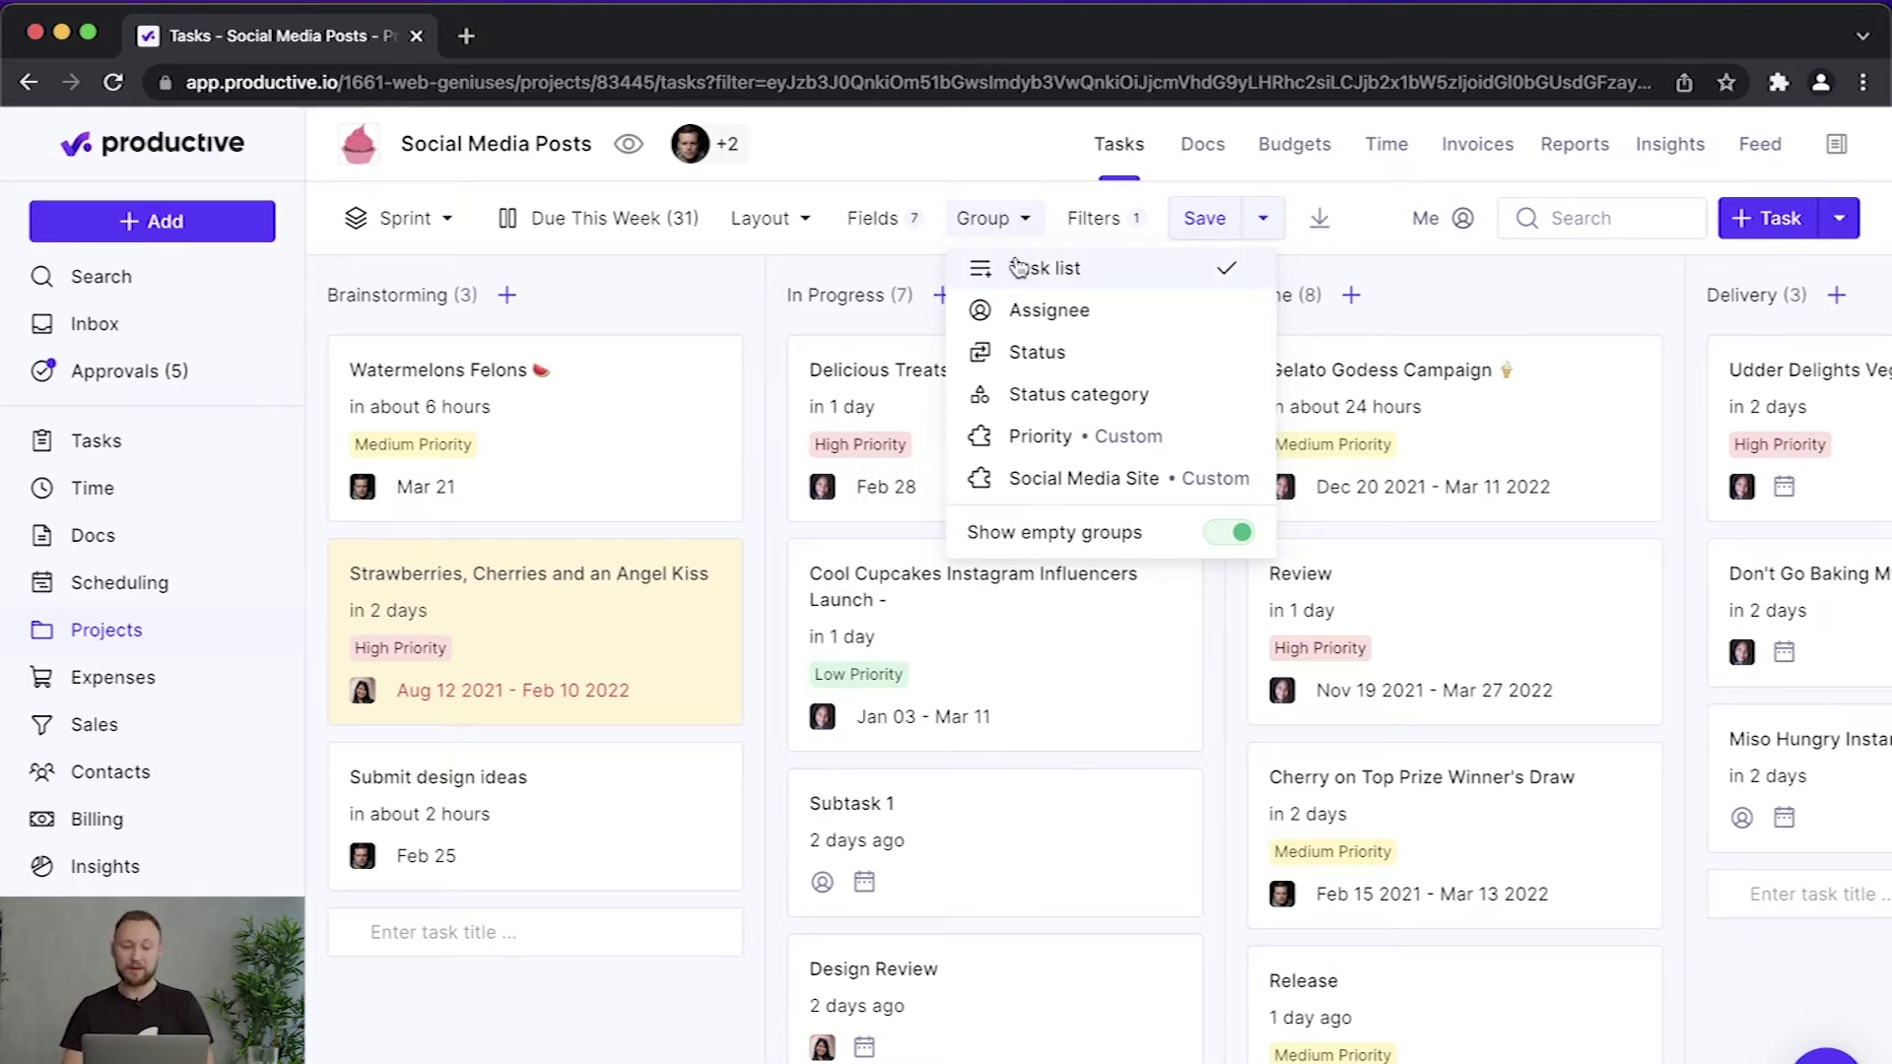
left_click(1047, 361)
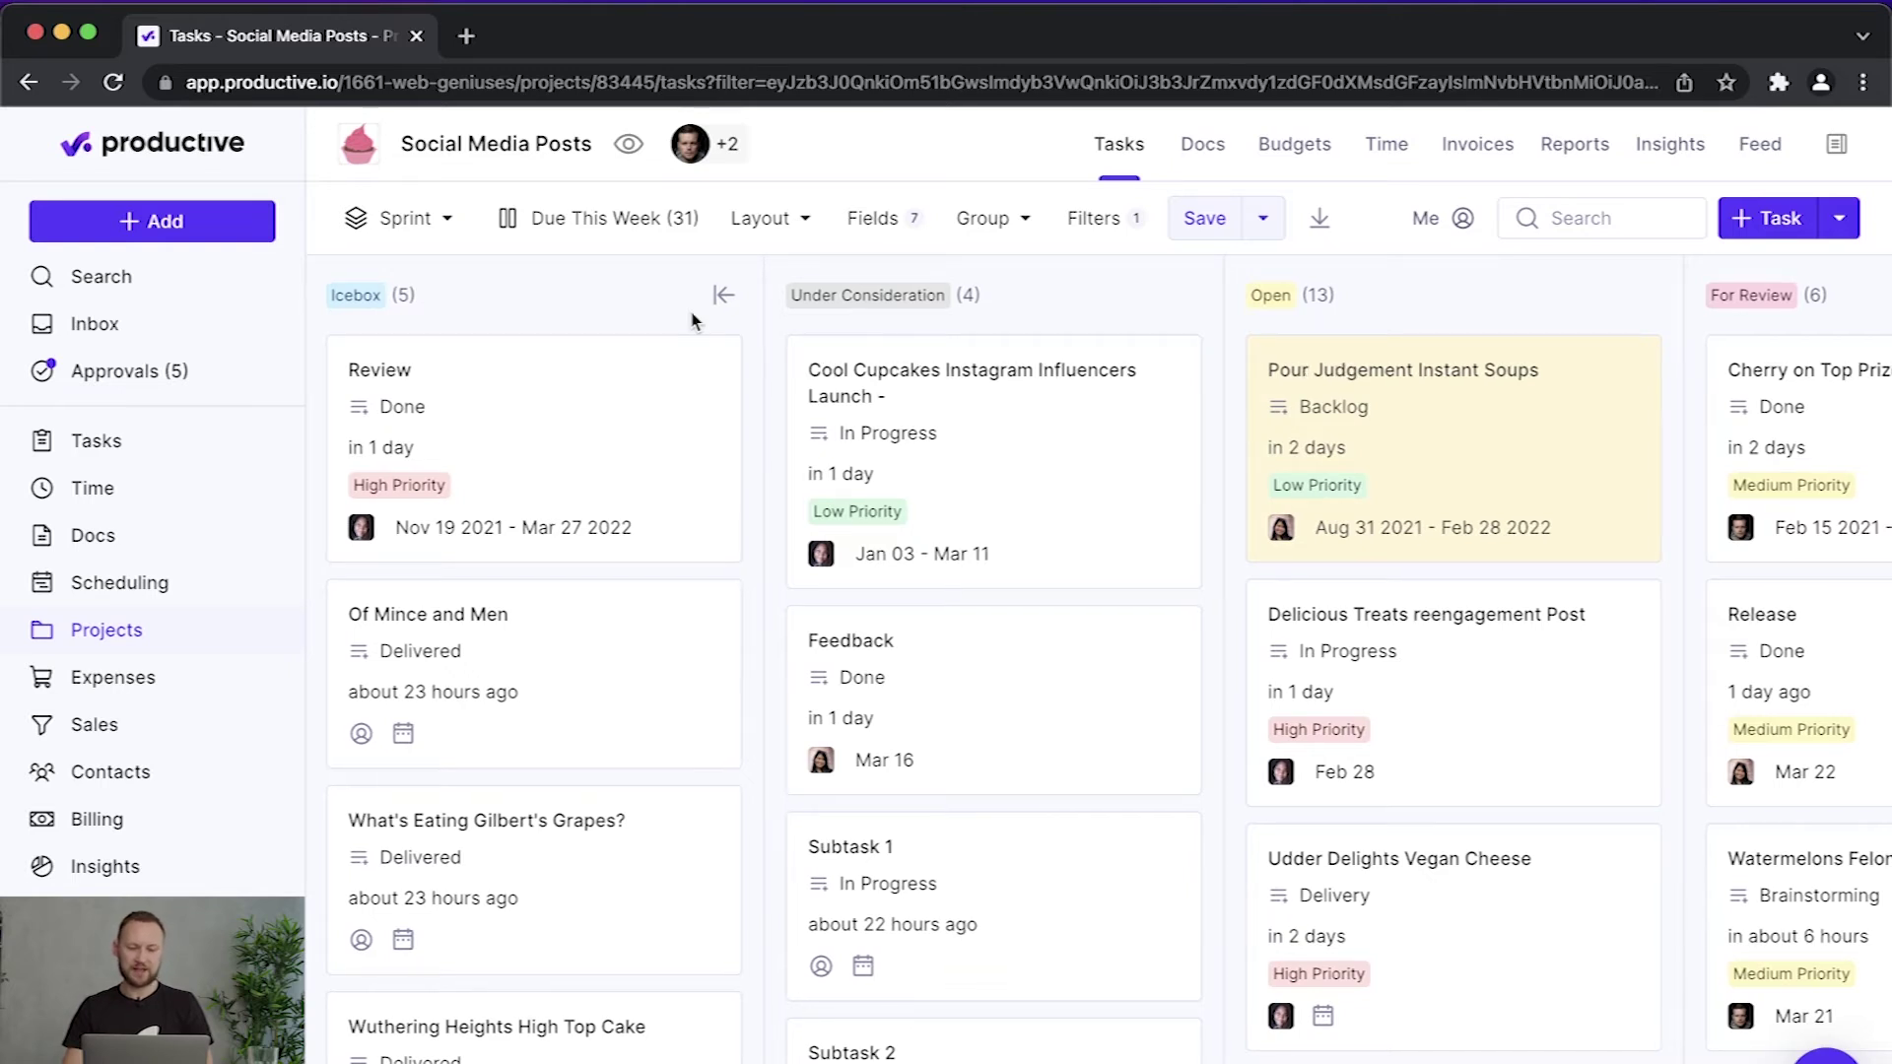
scroll(694, 321, "right", 5)
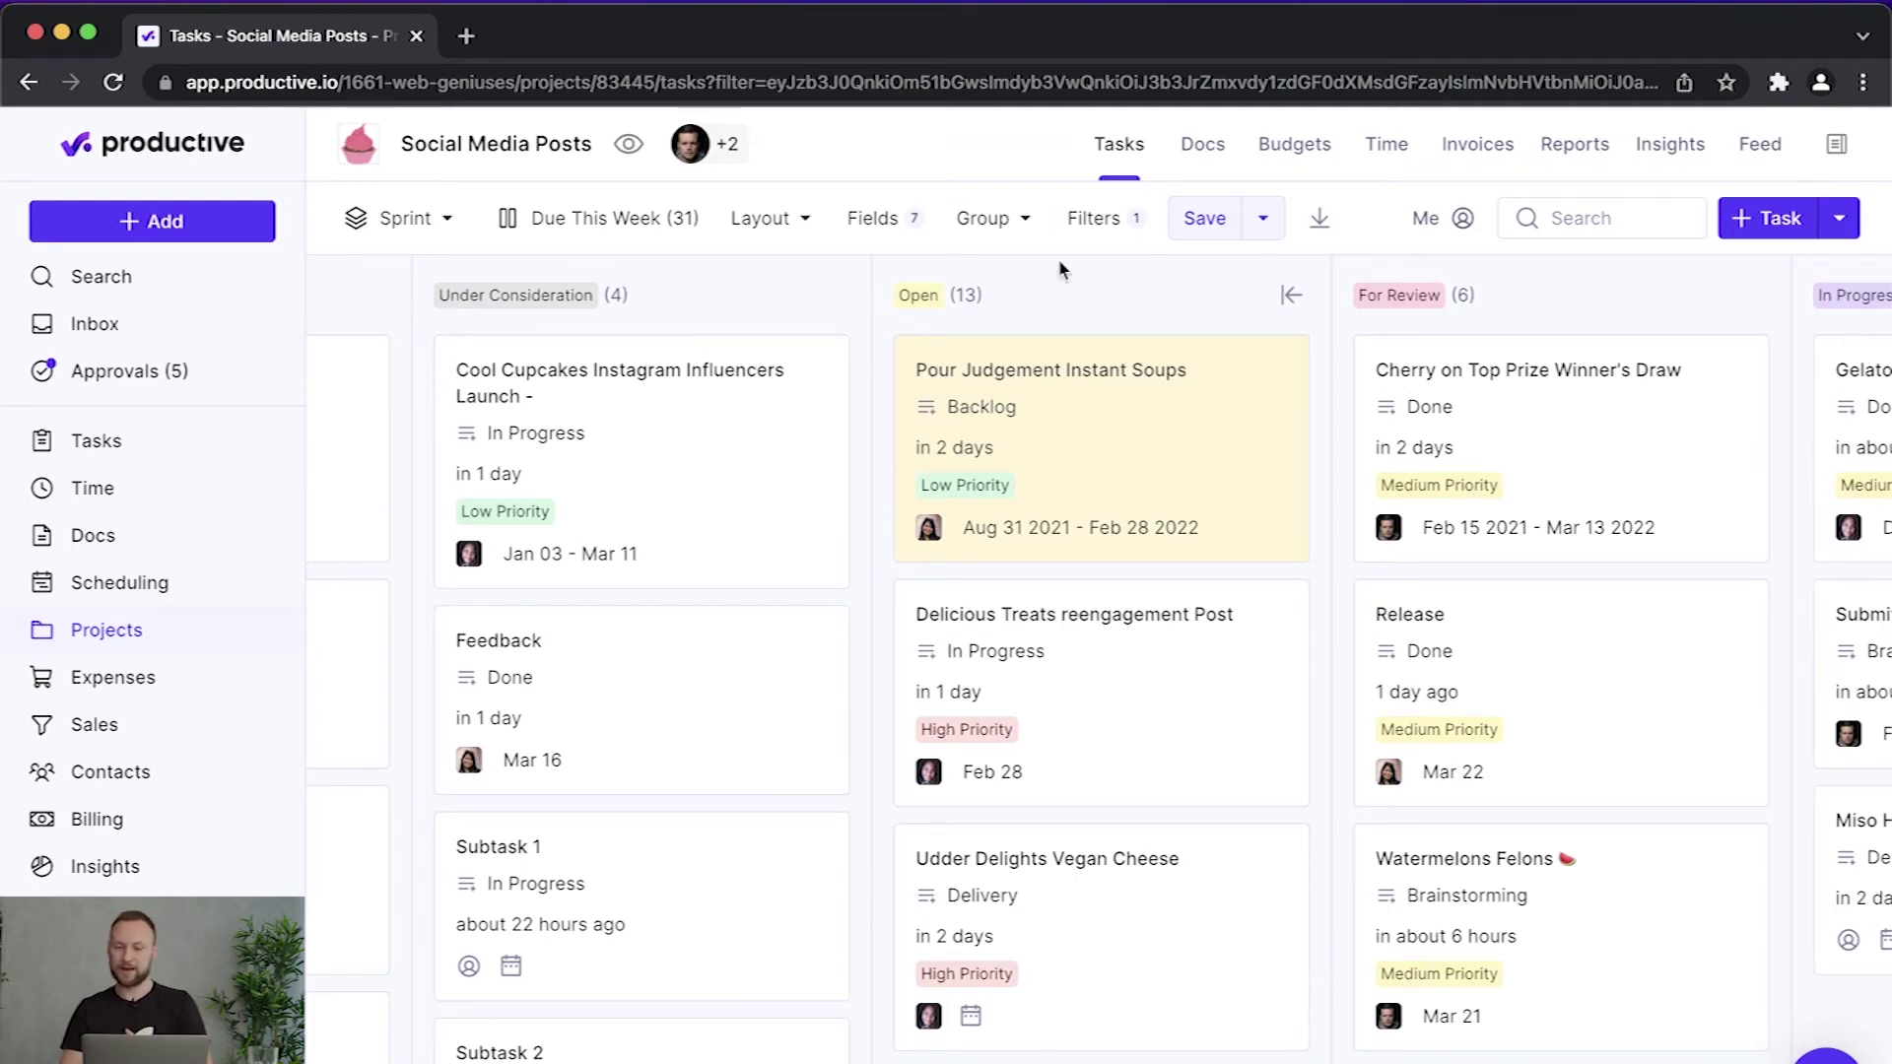
Step: Add an Assignee filter for the chosen team member, narrowing the board to 10 tasks
left_click(1102, 220)
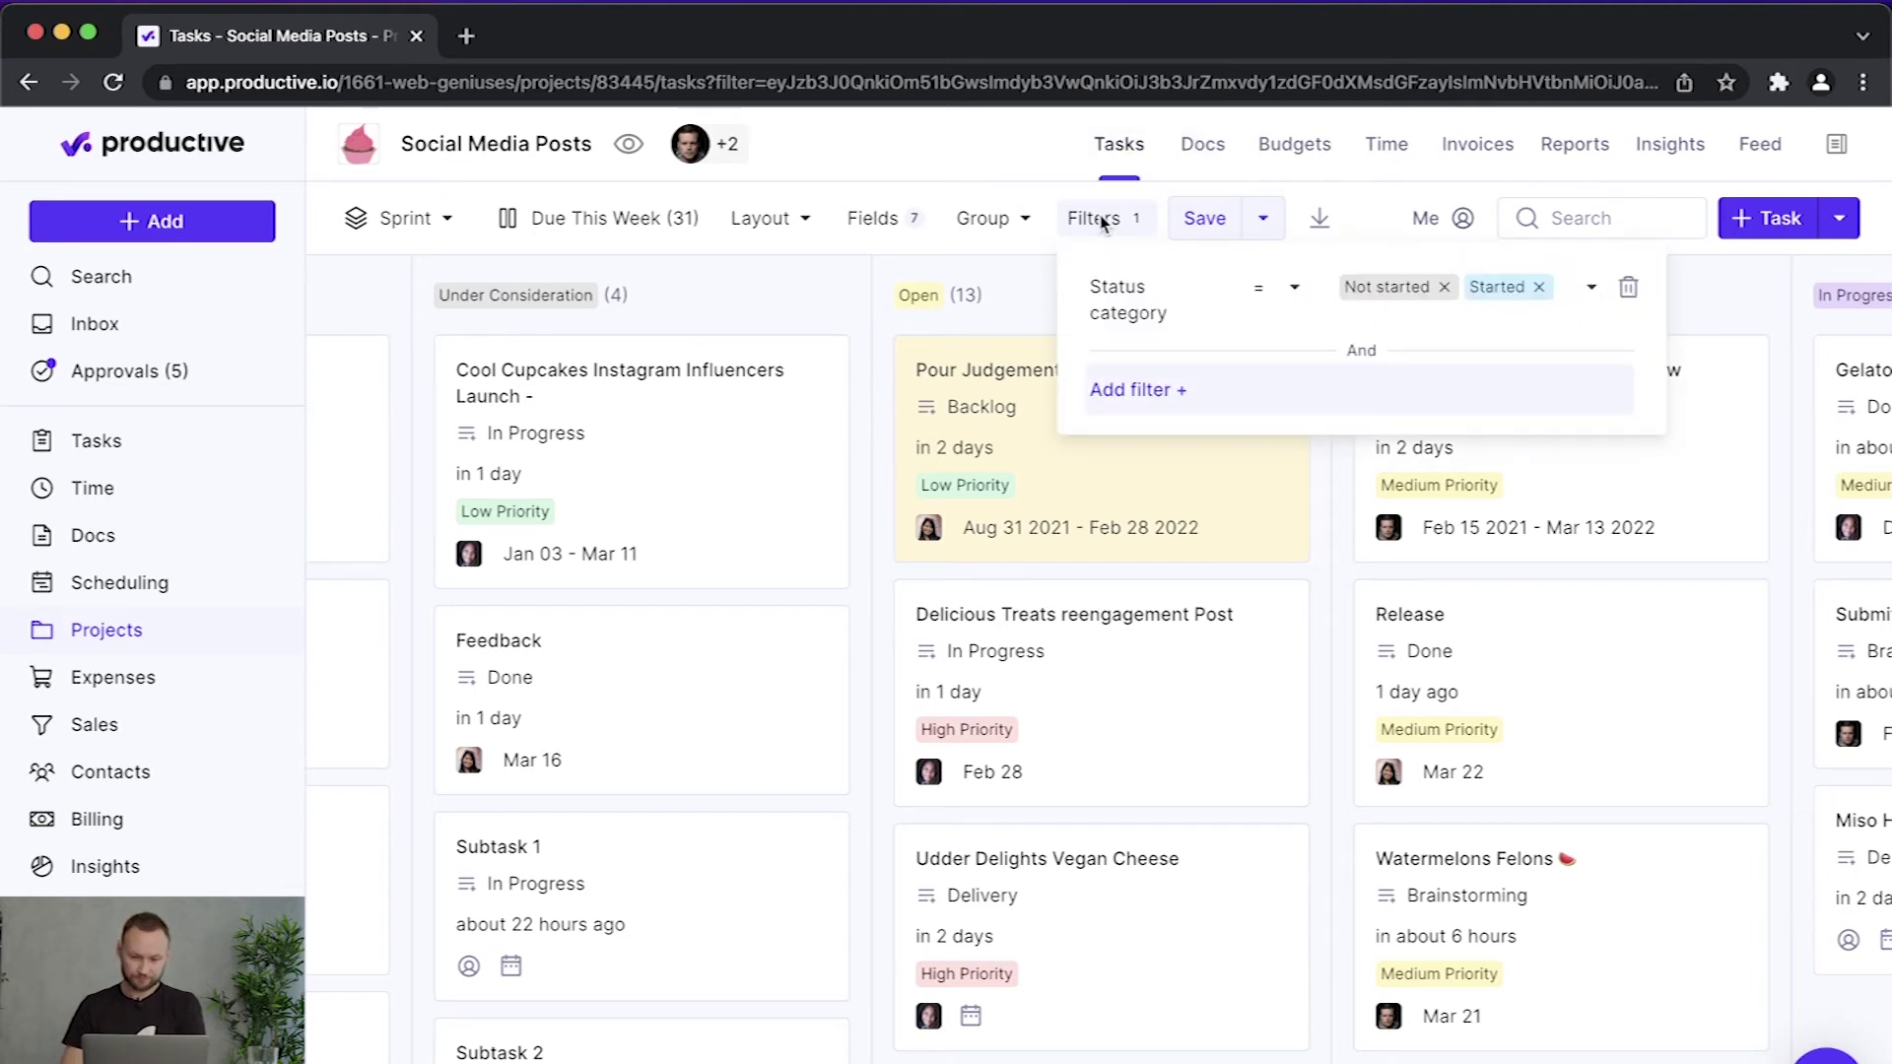
left_click(1166, 410)
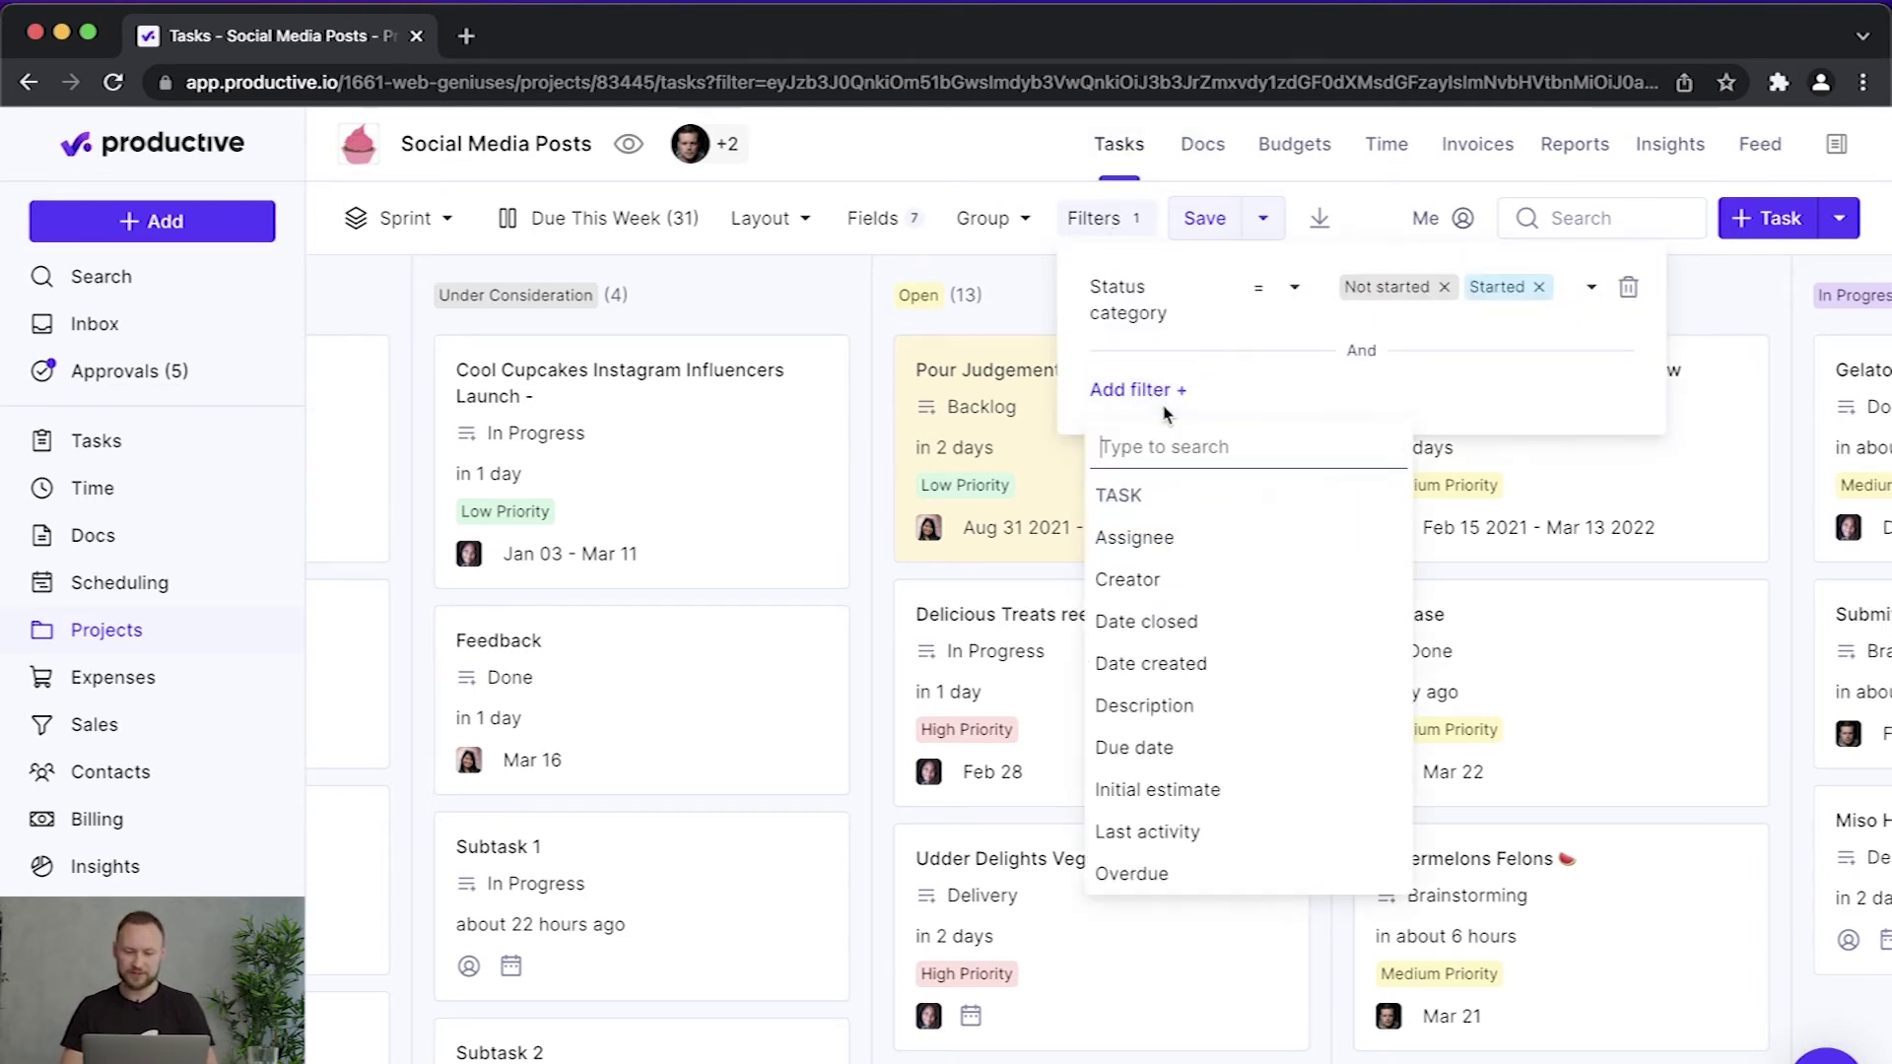
left_click(1163, 537)
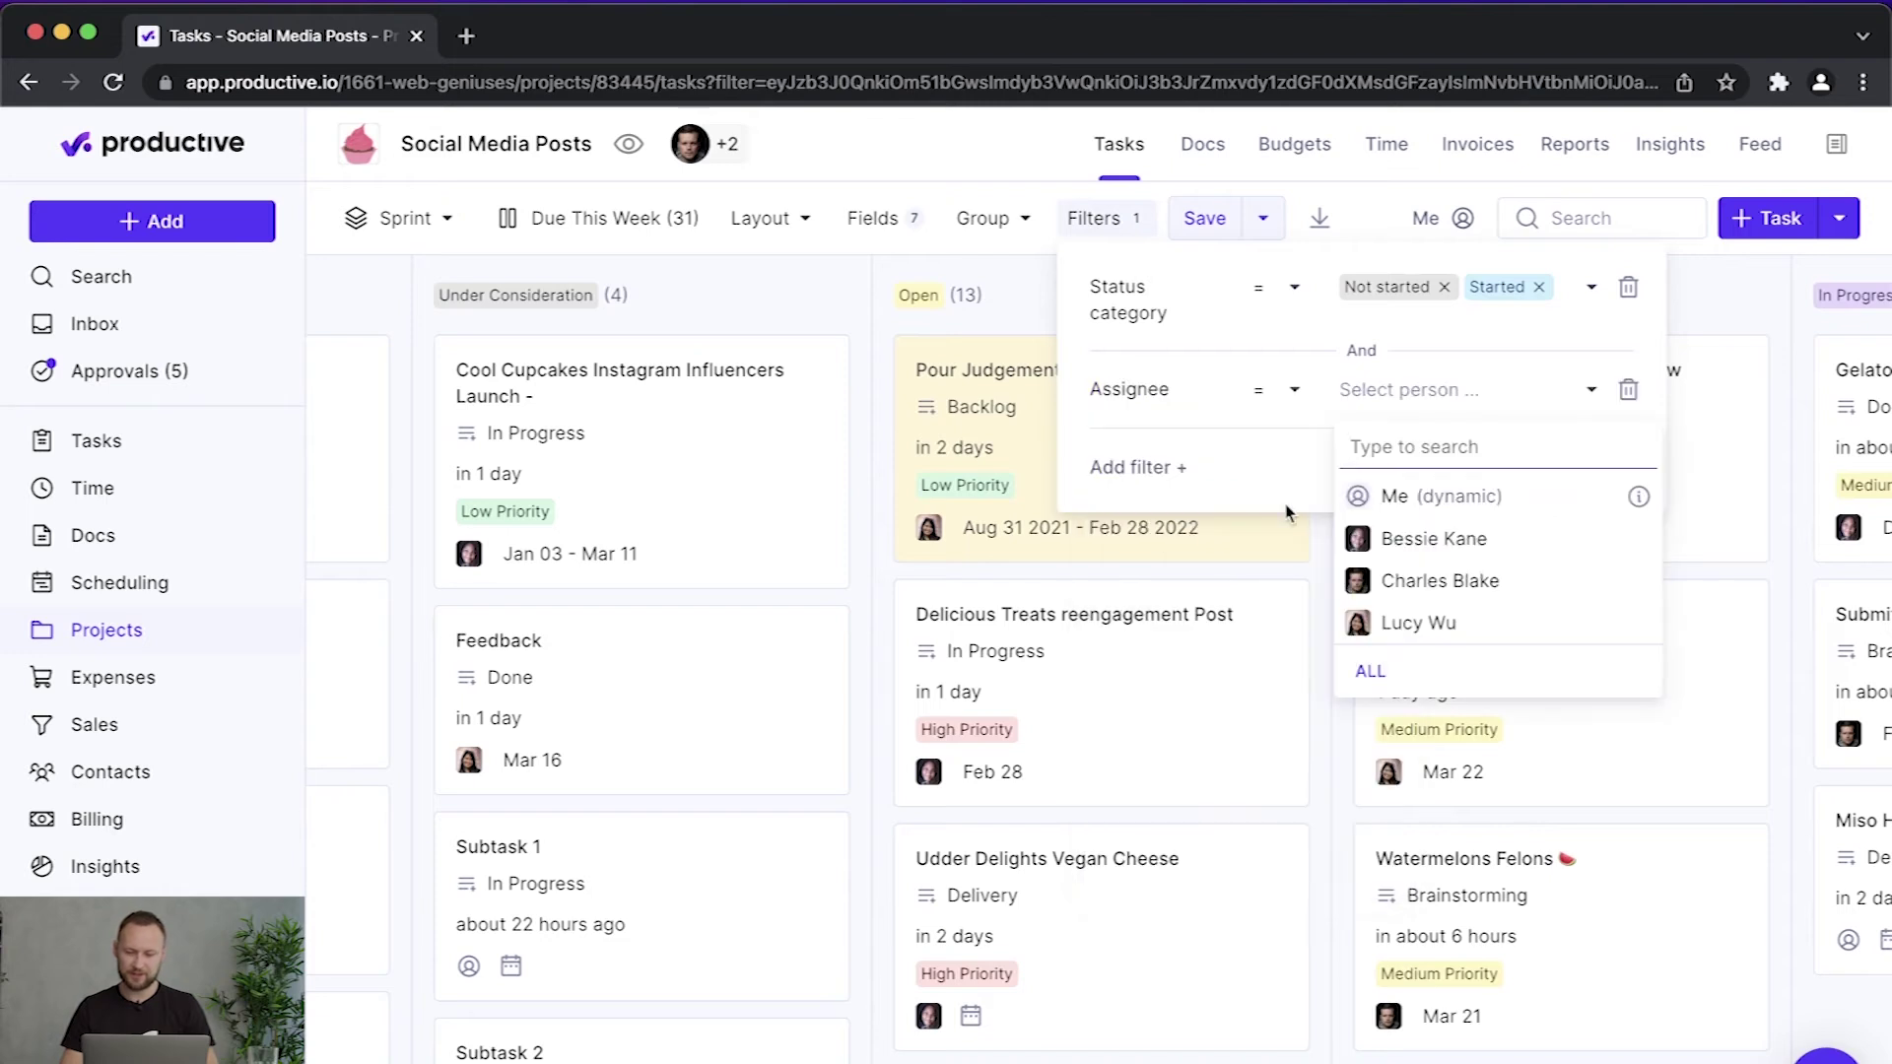
left_click(1369, 540)
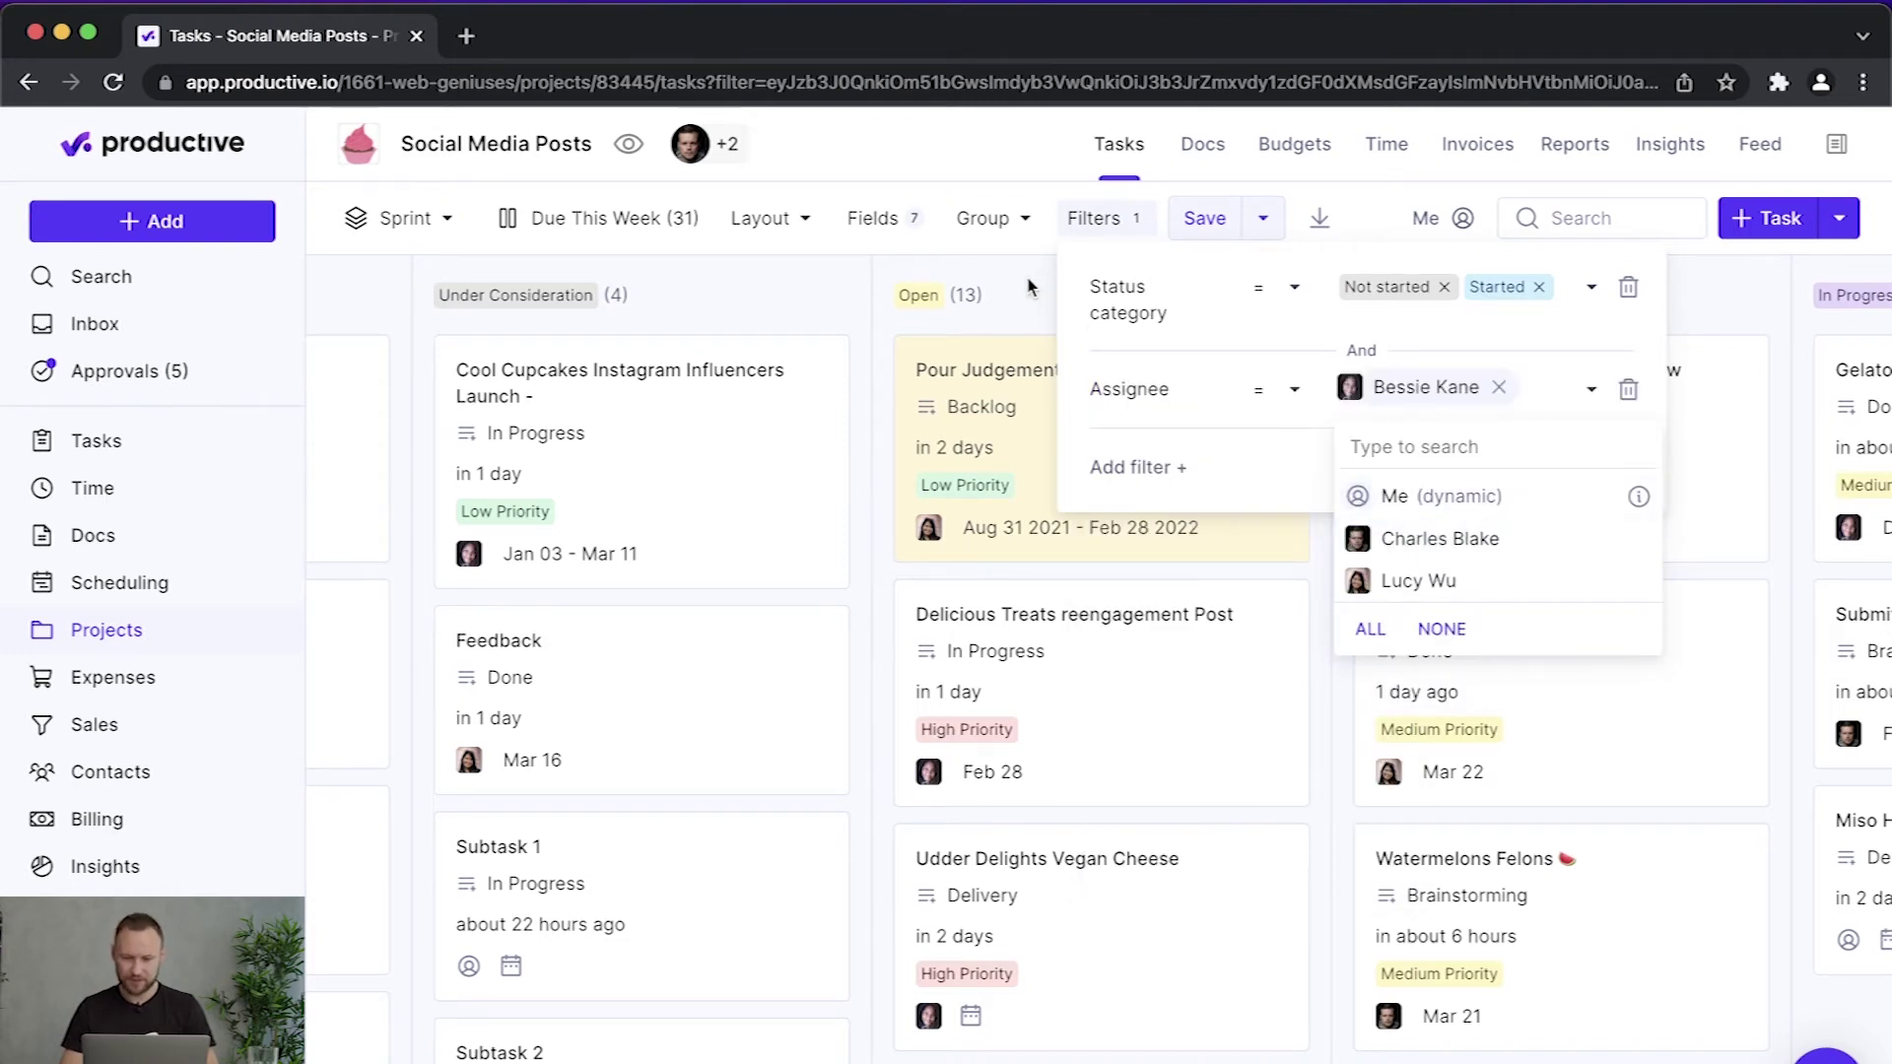
left_click(1368, 414)
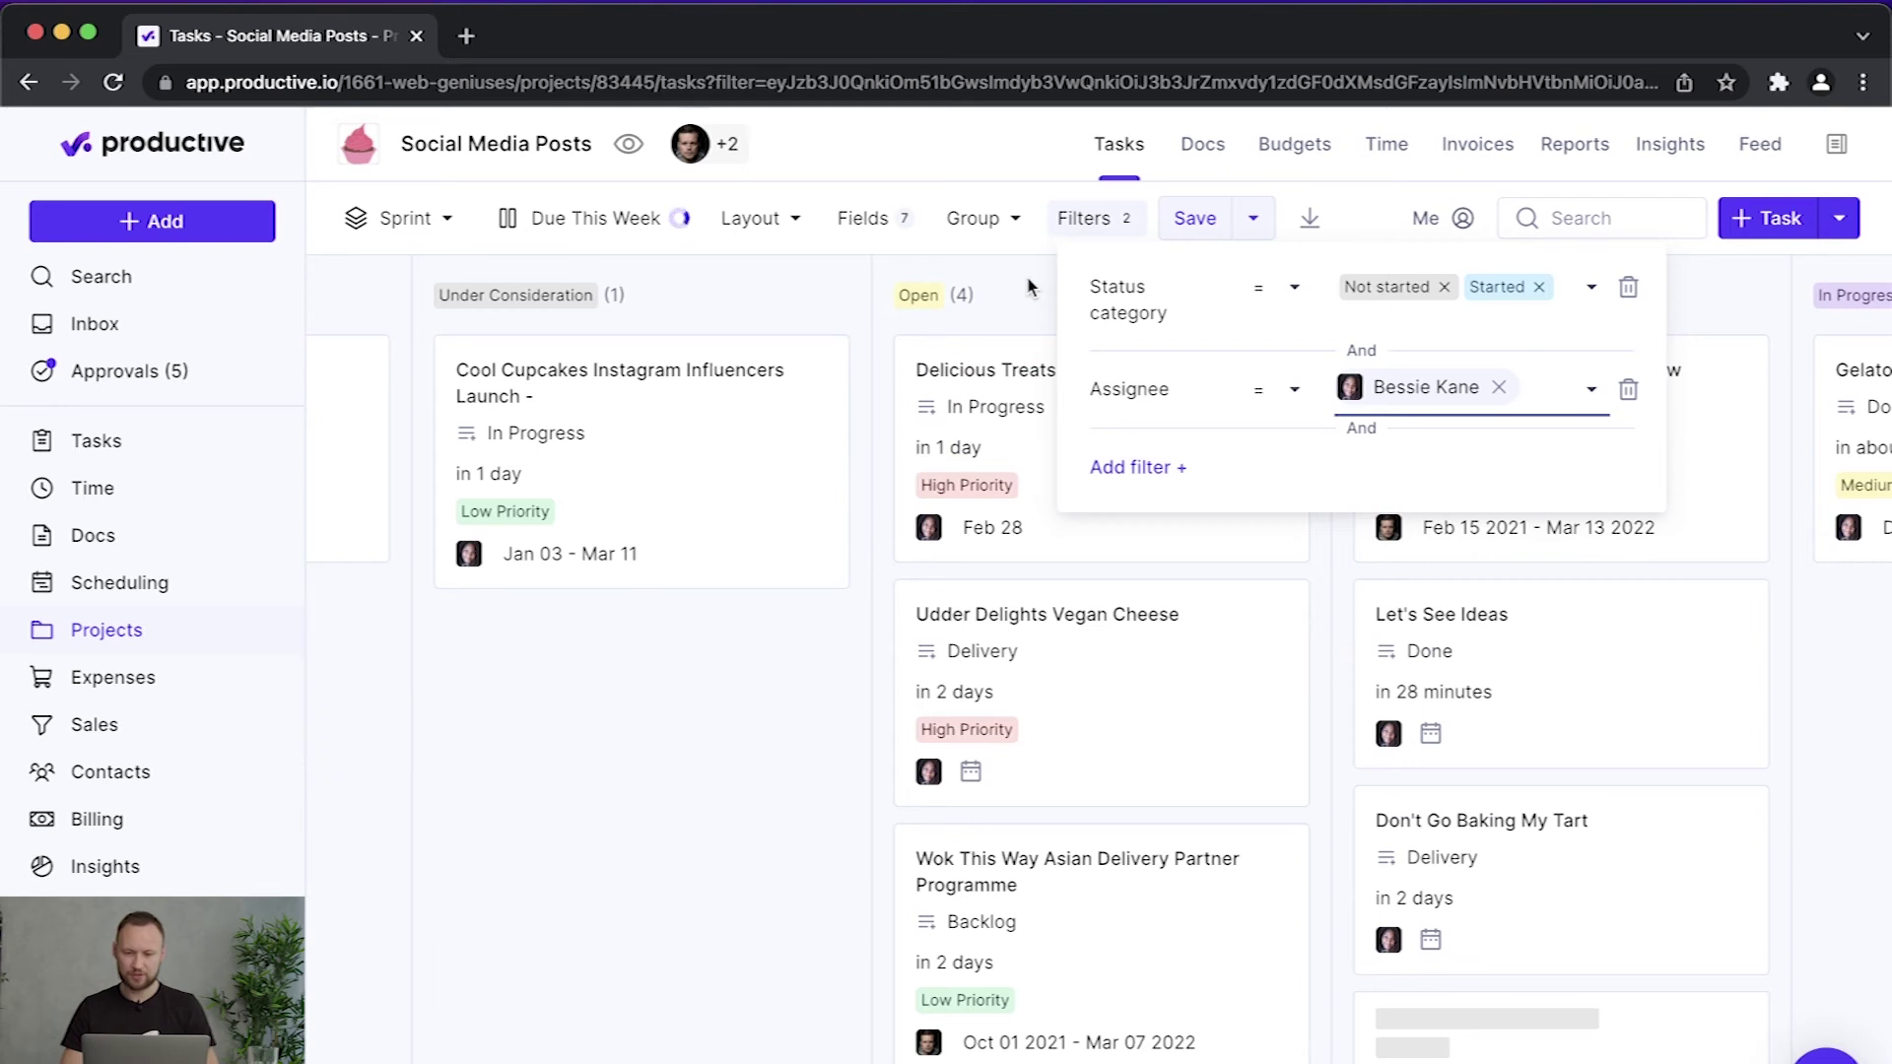
left_click(797, 687)
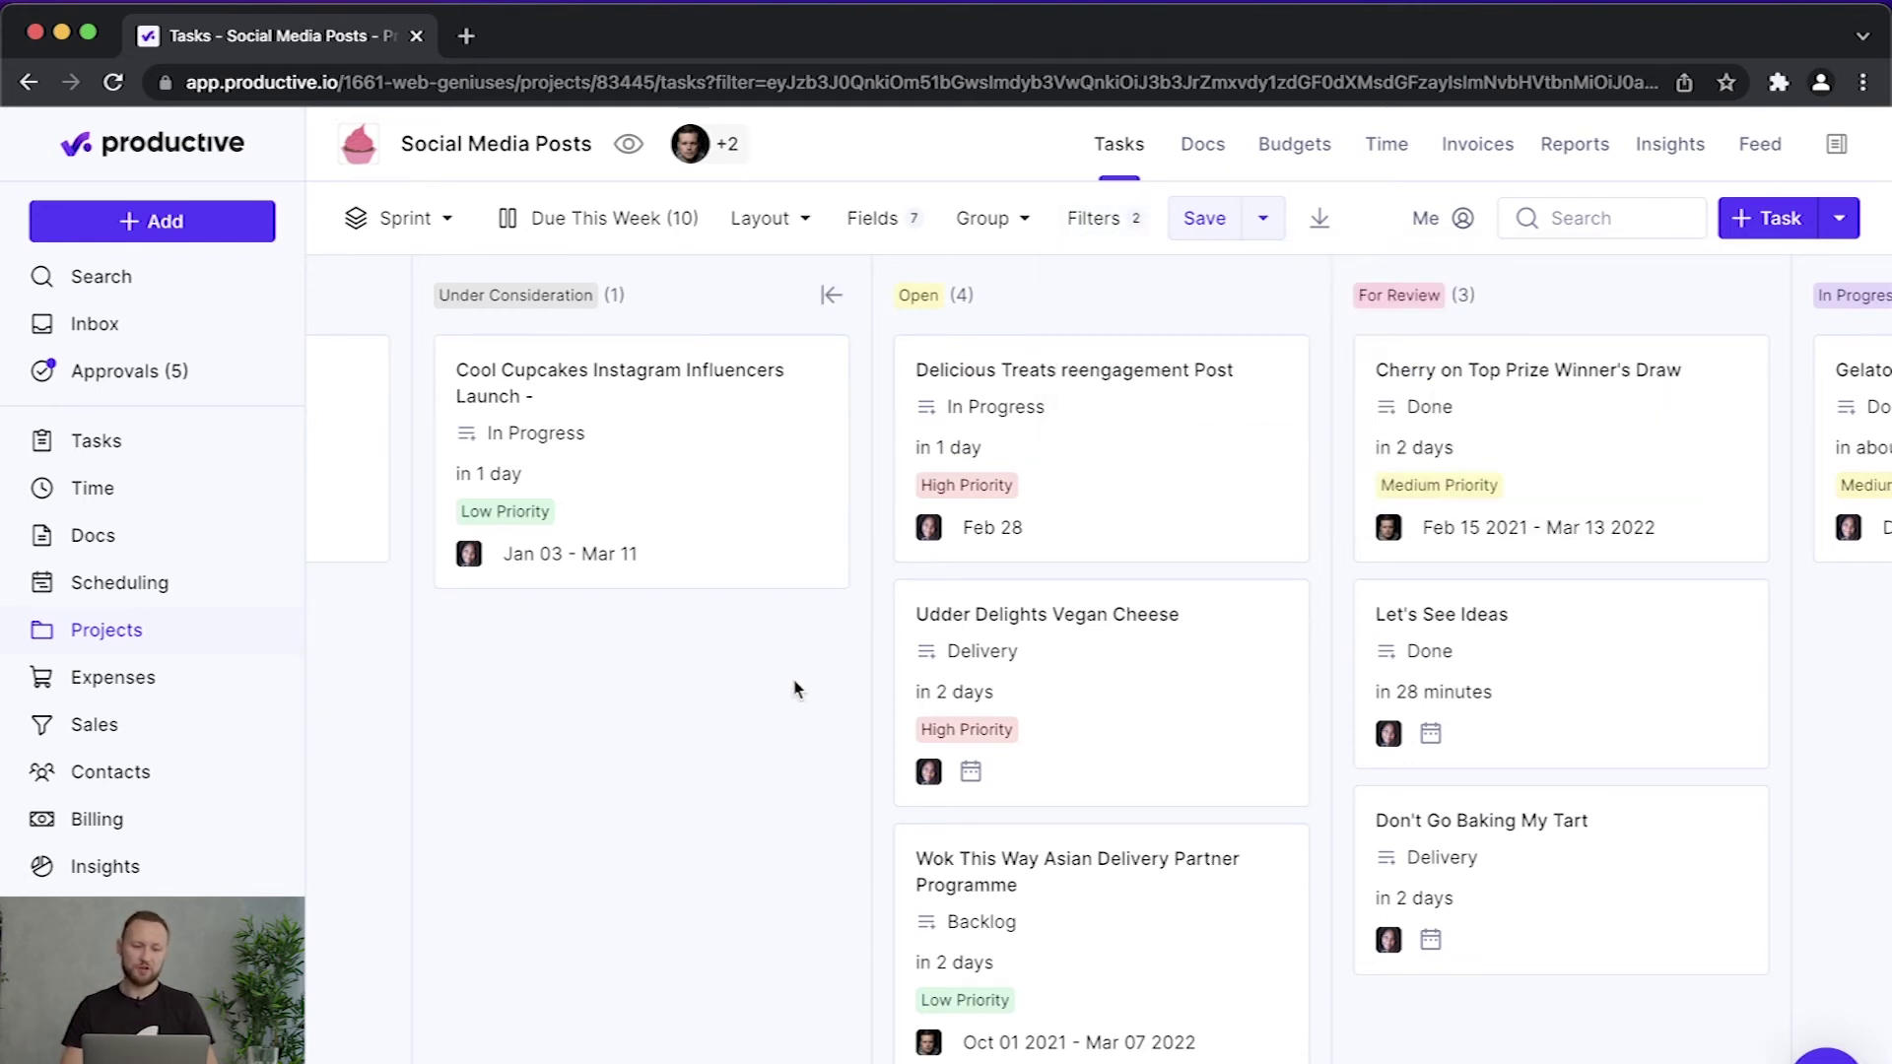
scroll(1056, 617, "right", 1)
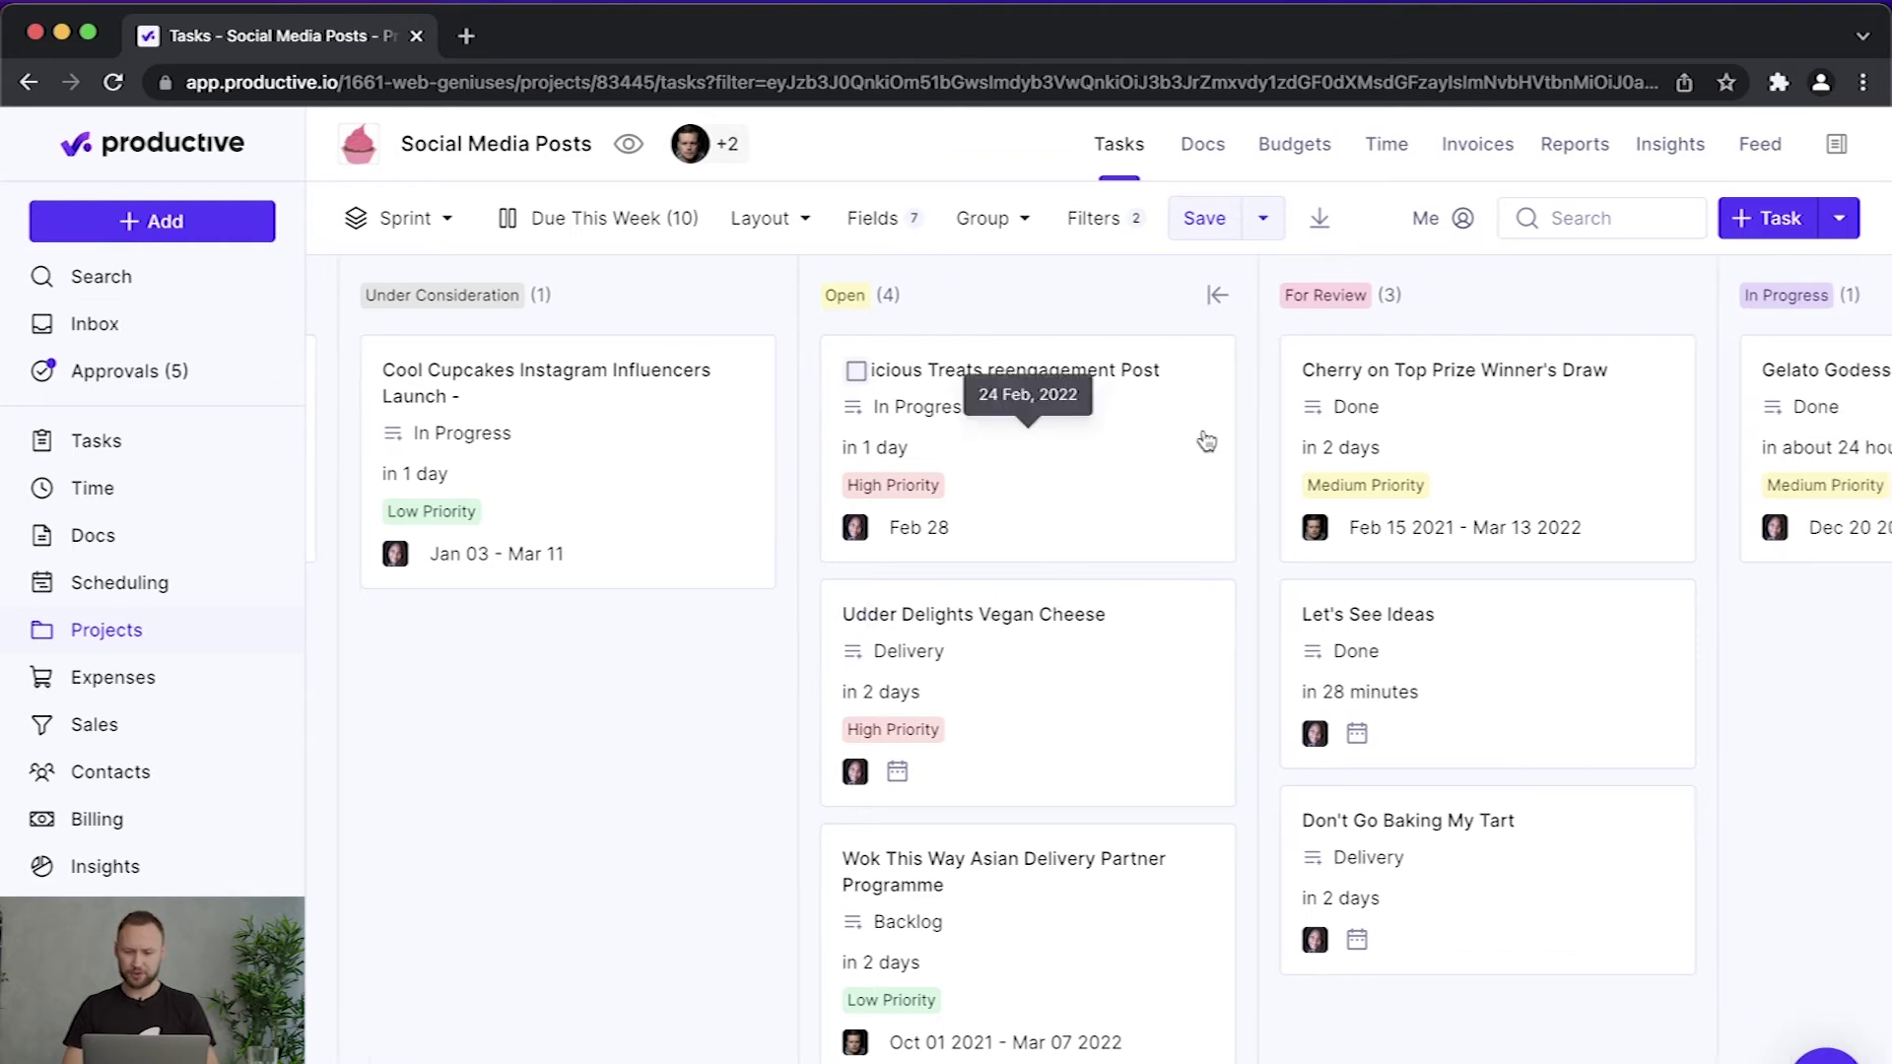
left_click(1272, 215)
Step: Save the board as a new private view named '<assignee>'s Tasks', with visibility unchecked
left_click(1245, 270)
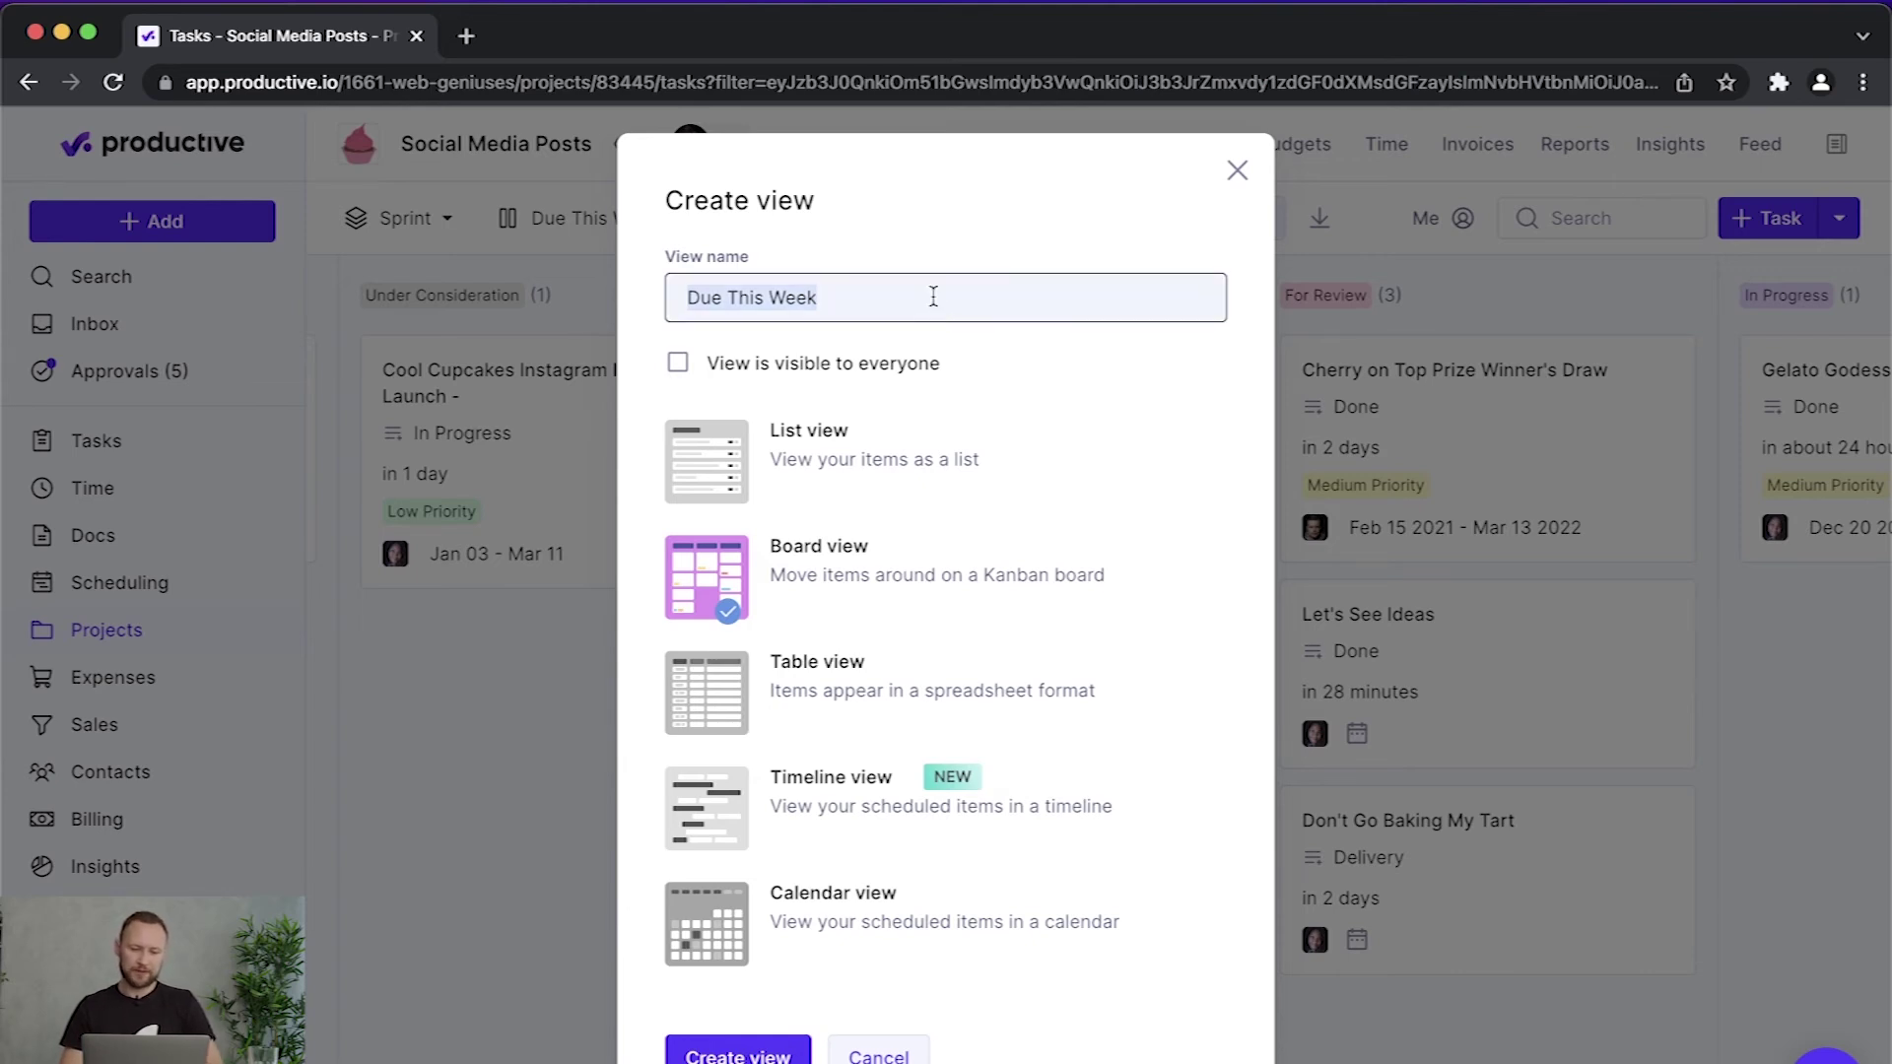
type("Be")
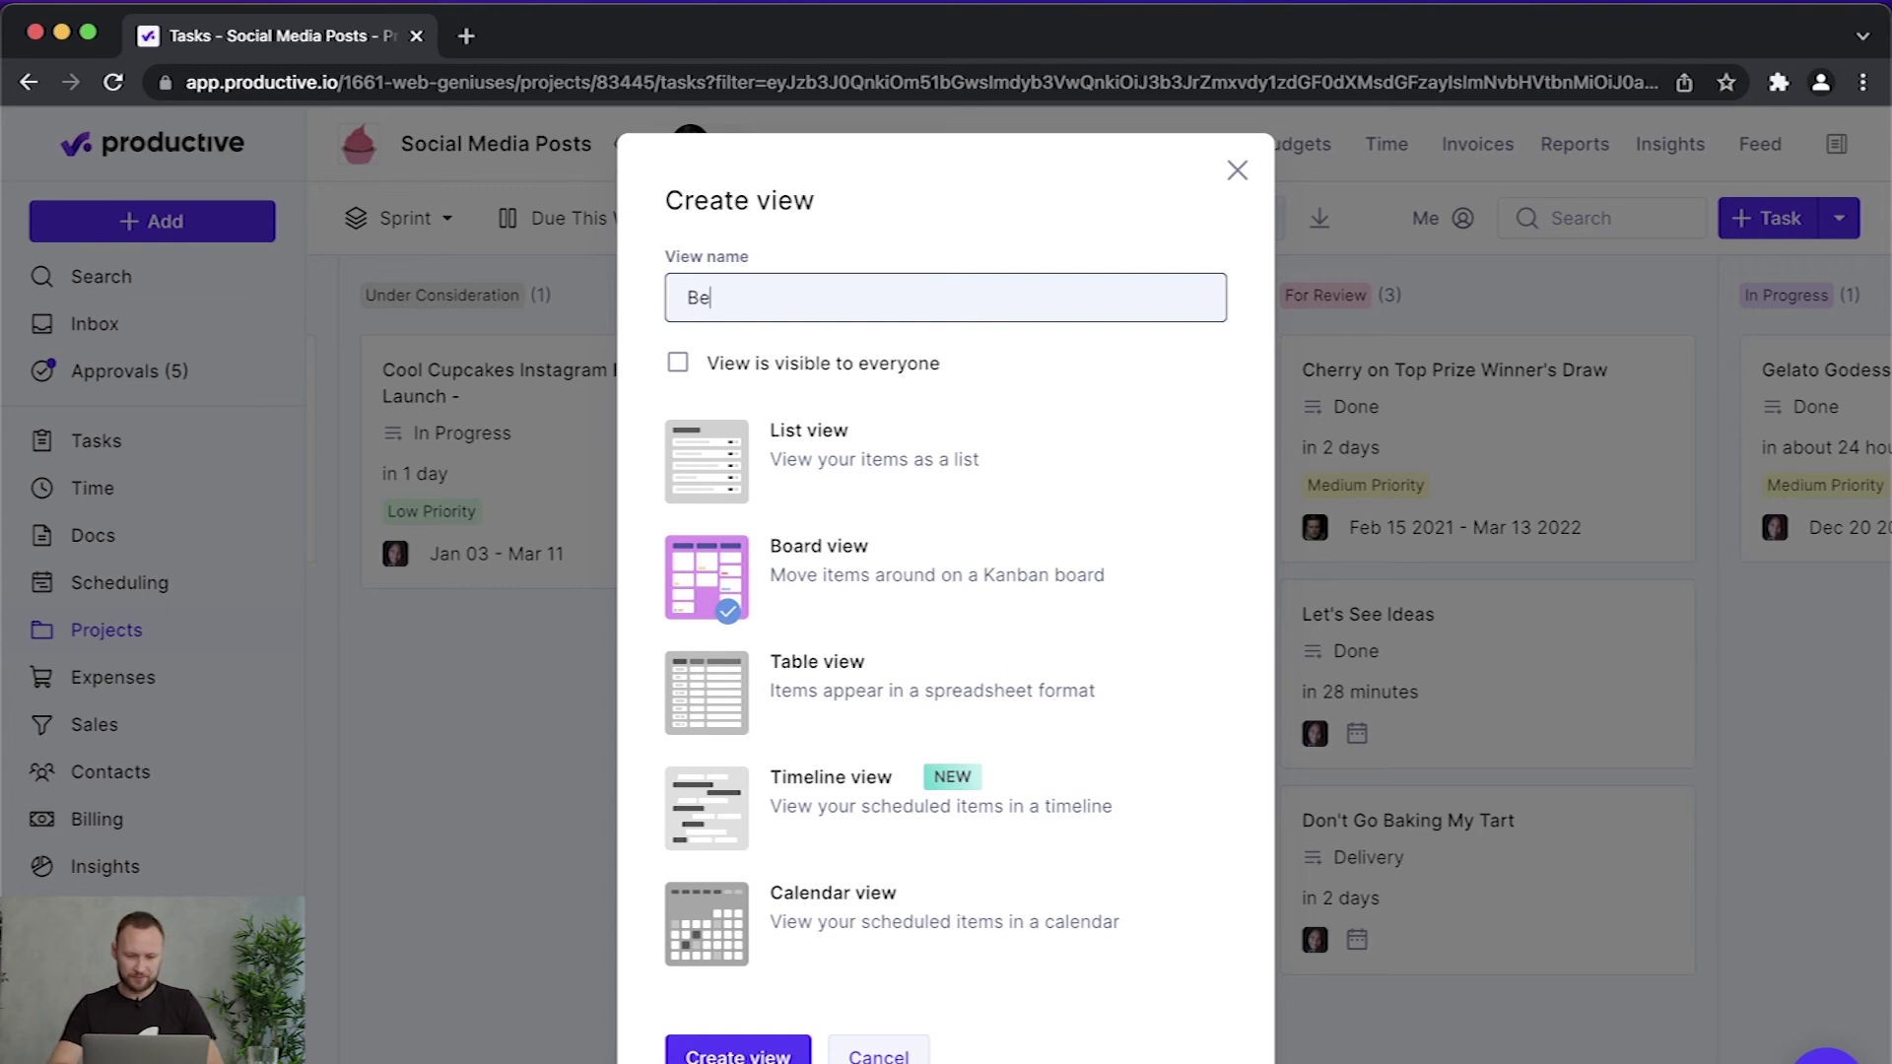
type("ssie's")
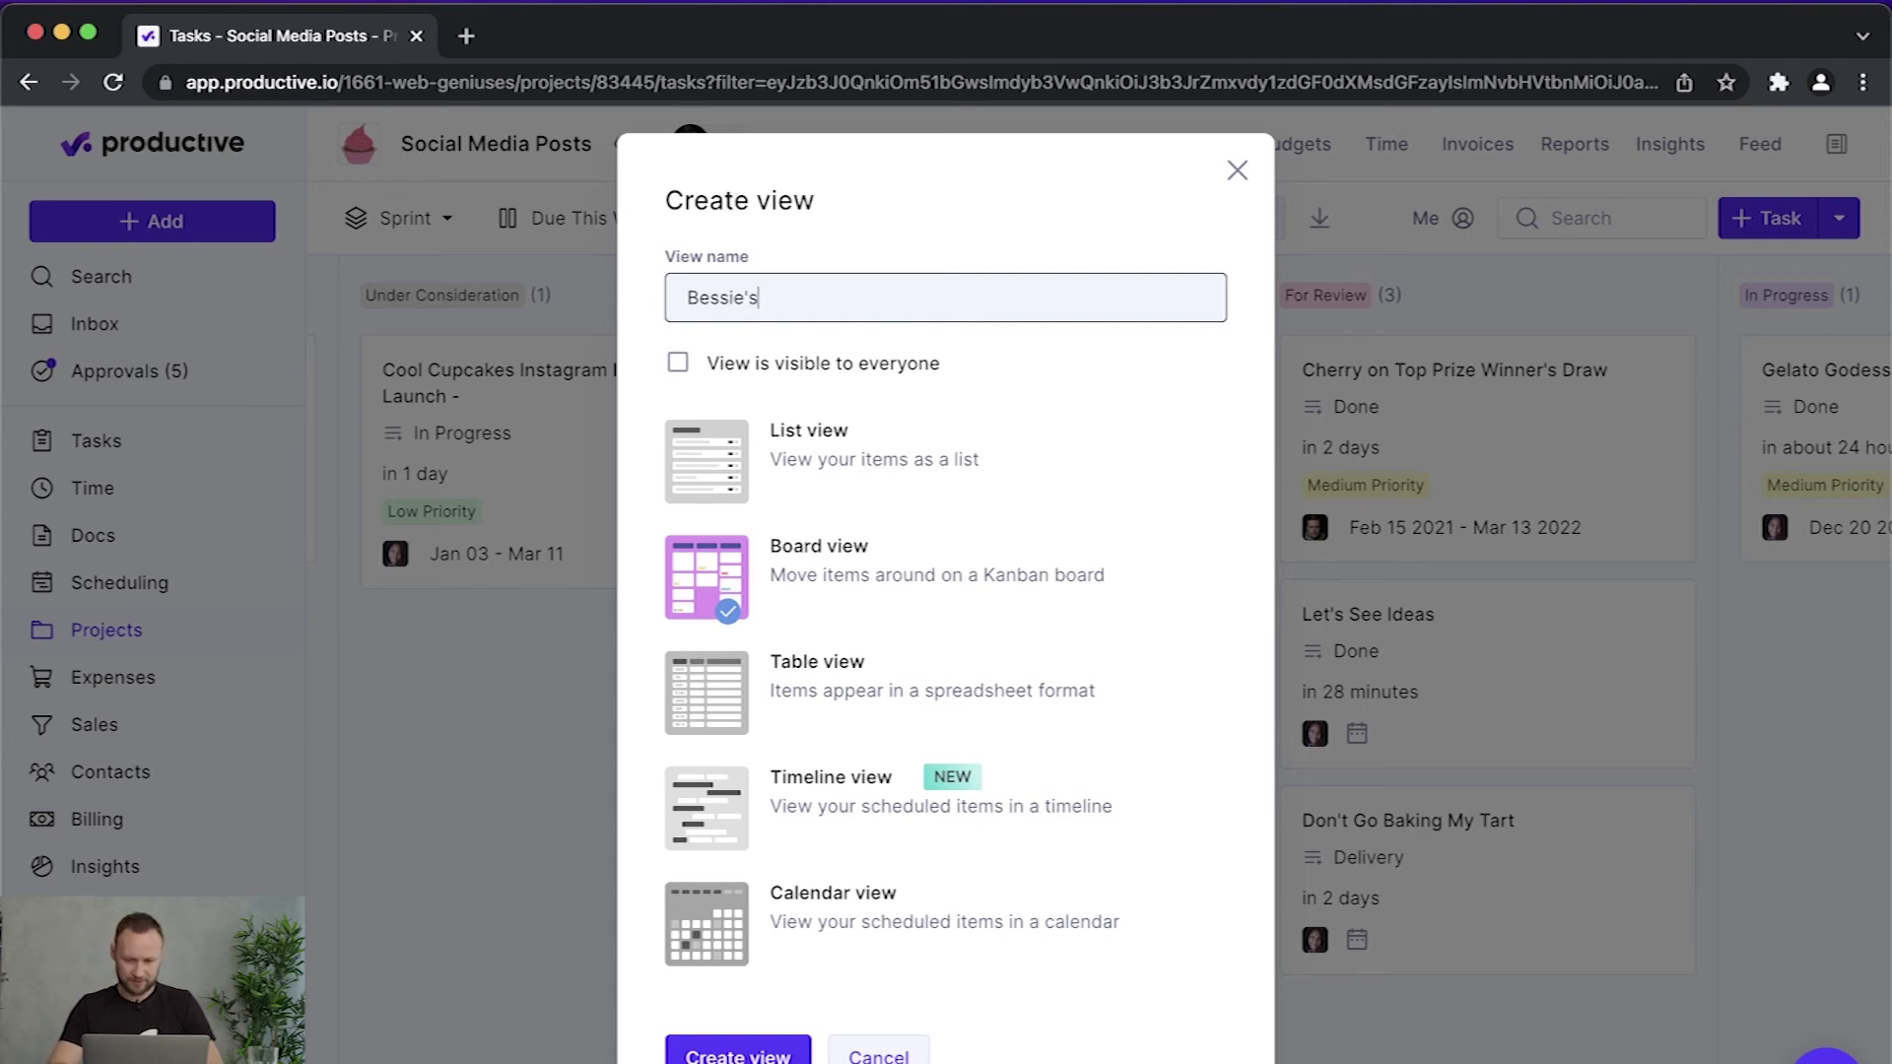
type(" Tasks")
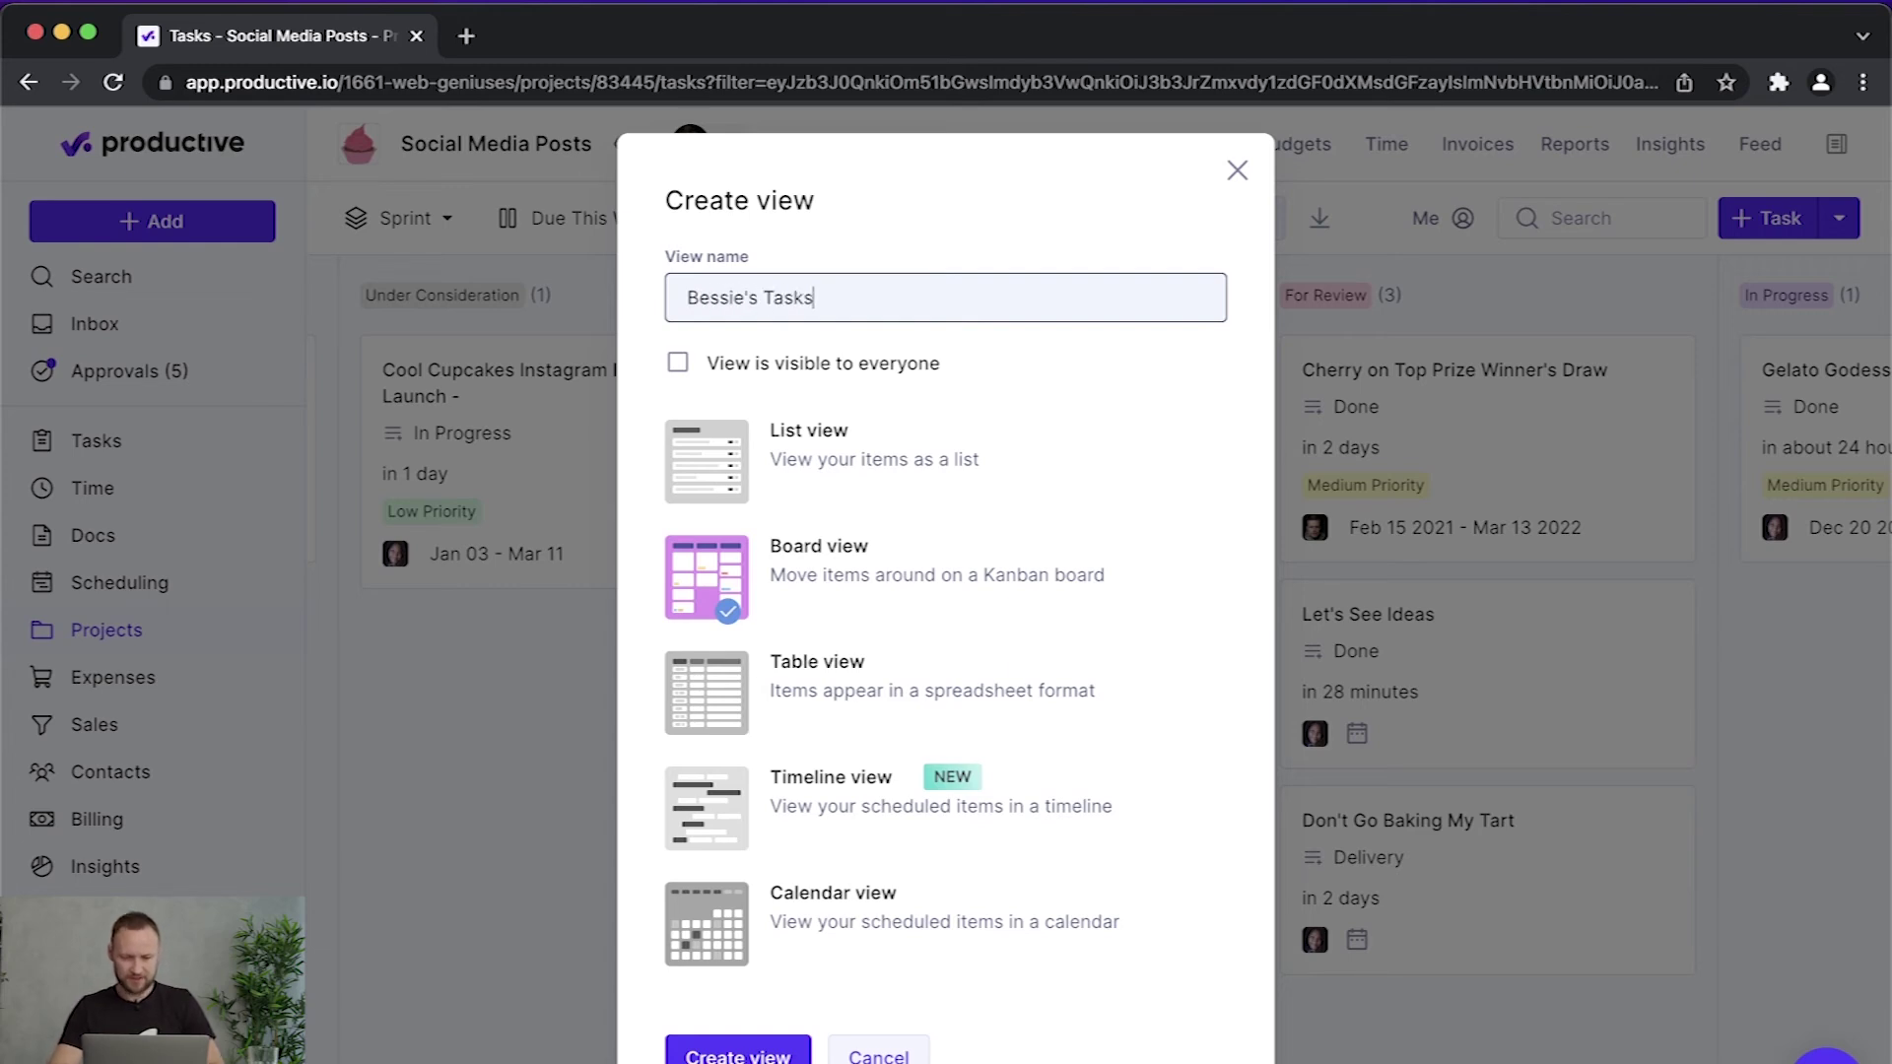
left_click(734, 377)
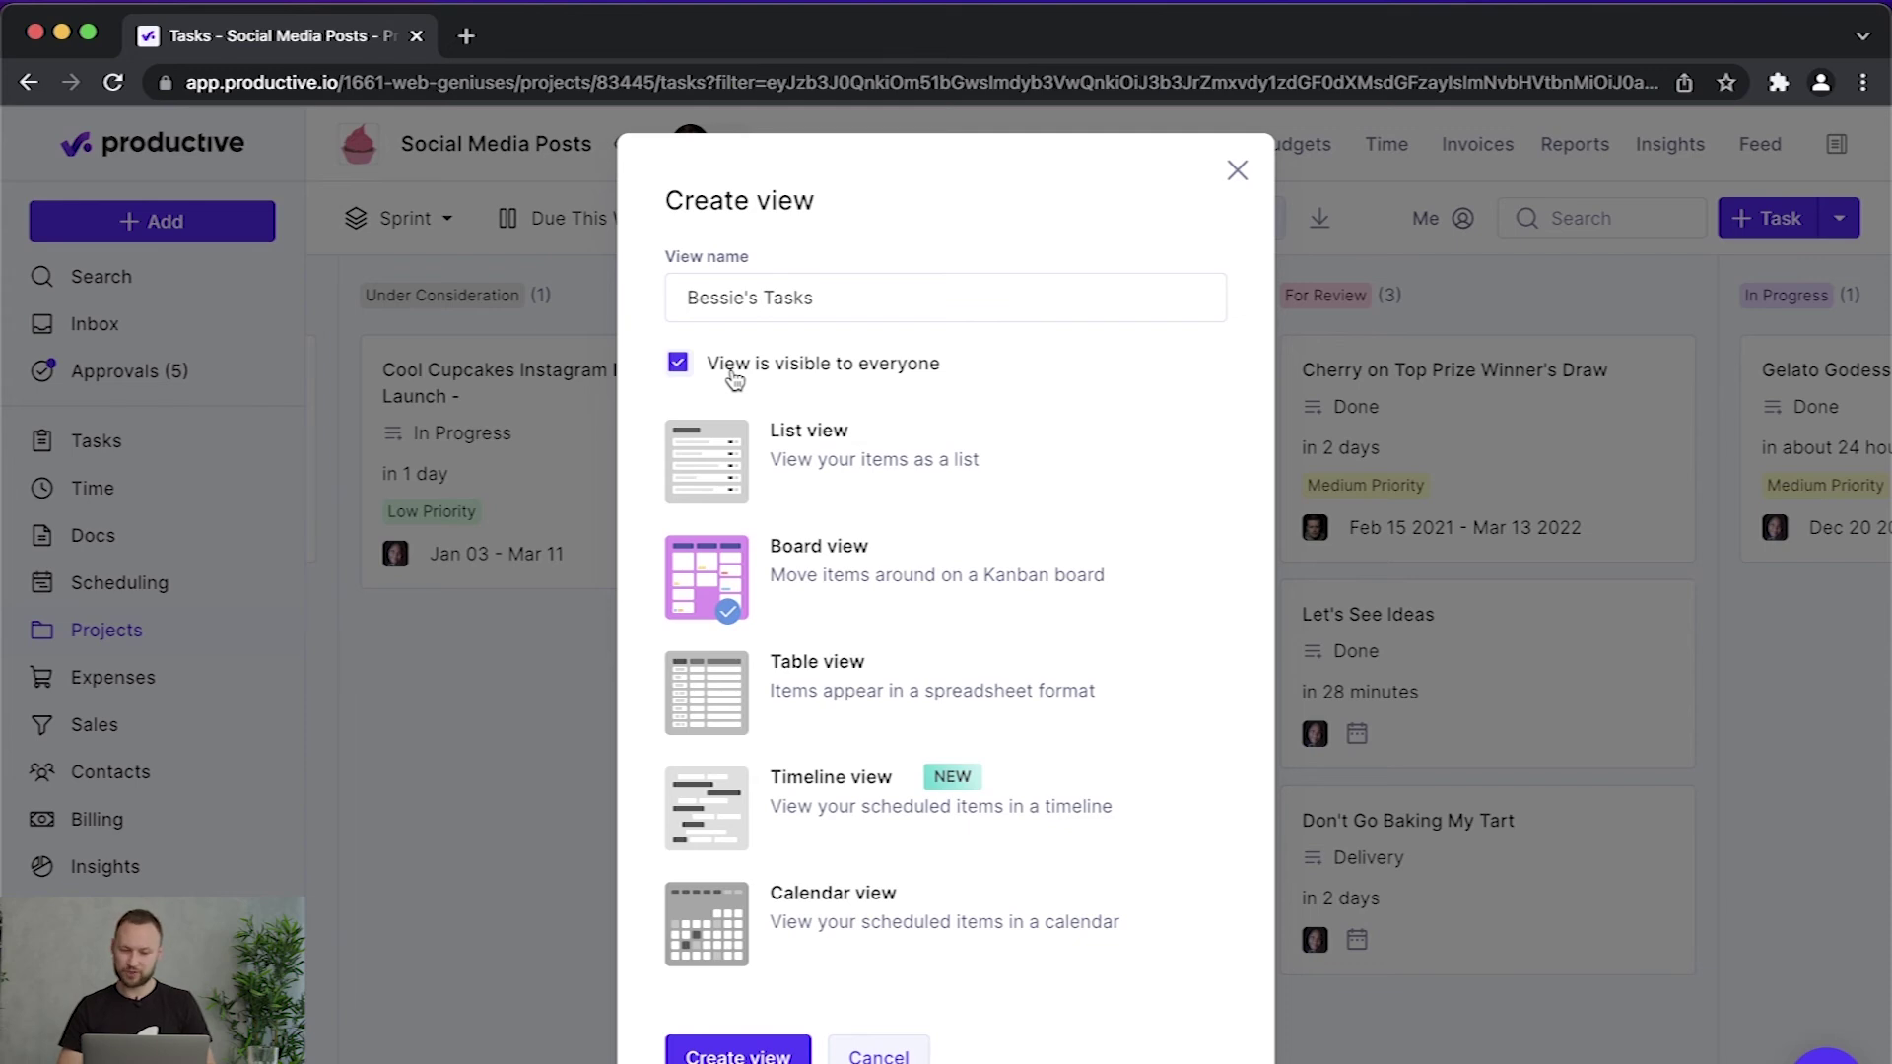
left_click(734, 377)
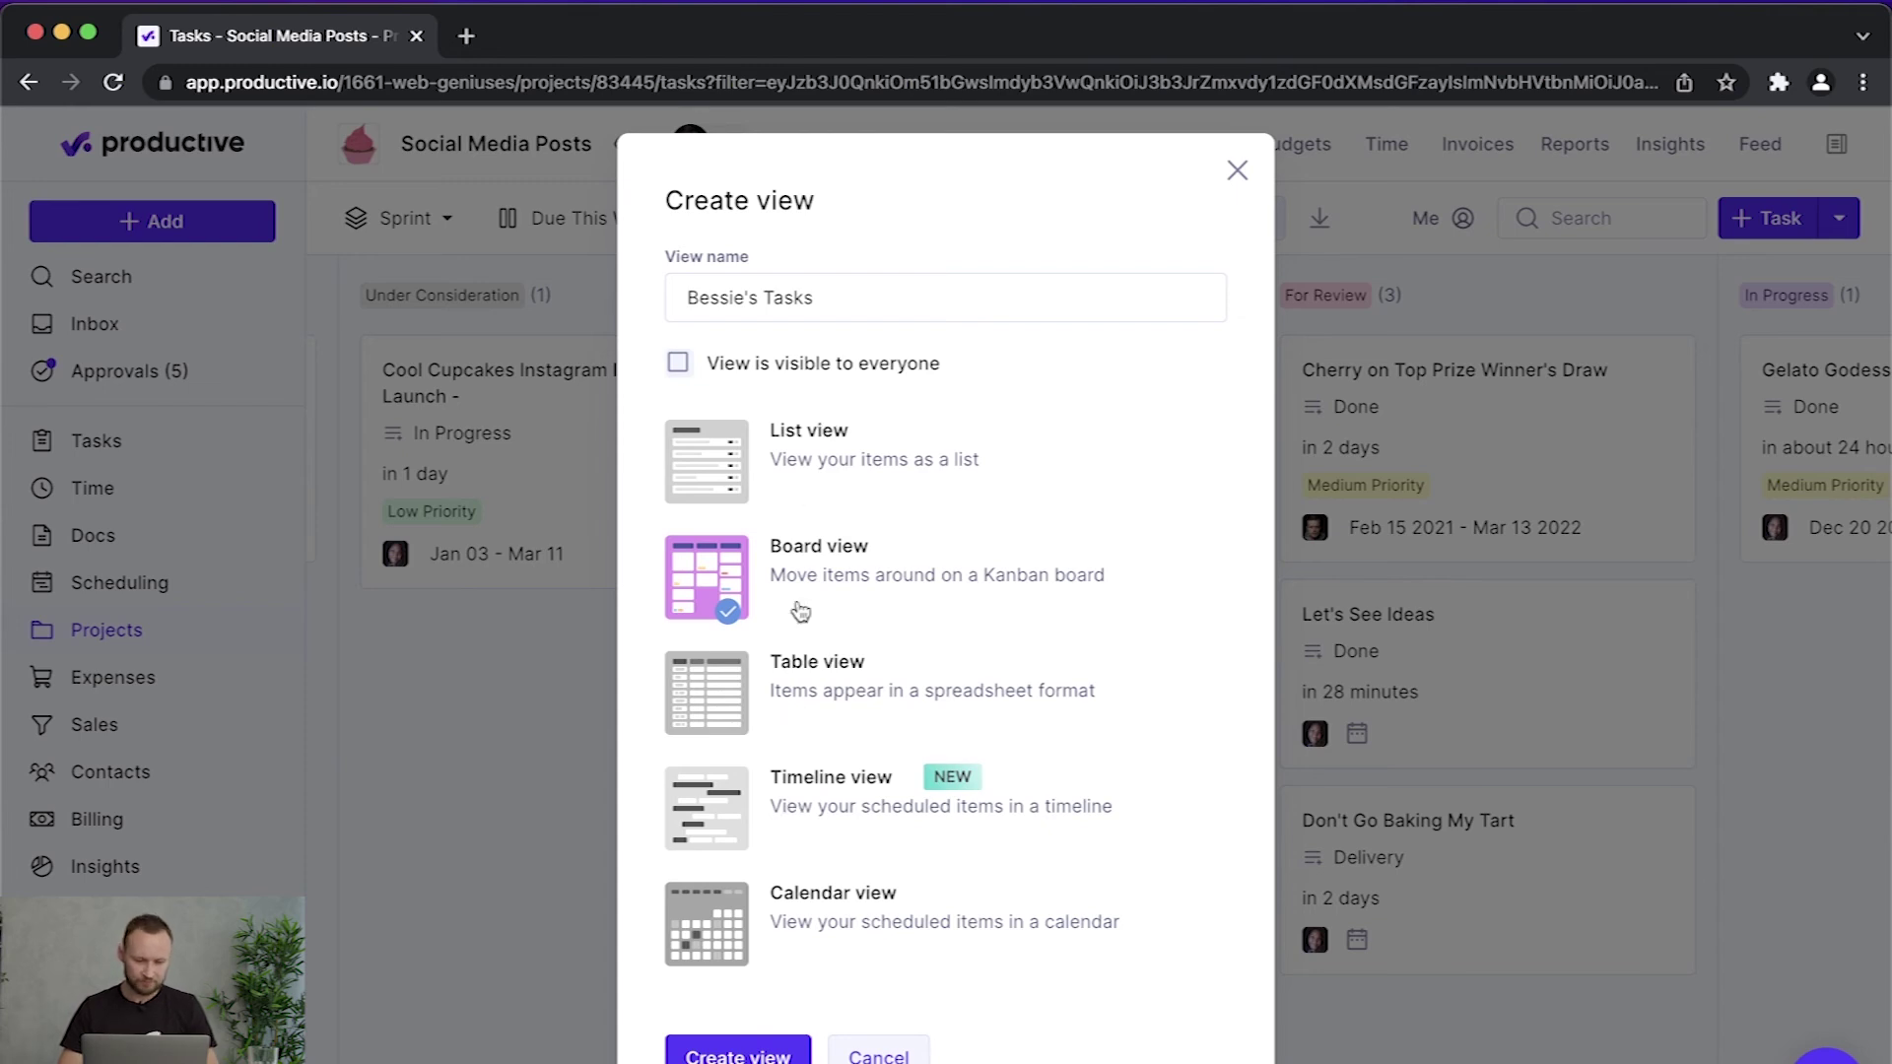
left_click(729, 1055)
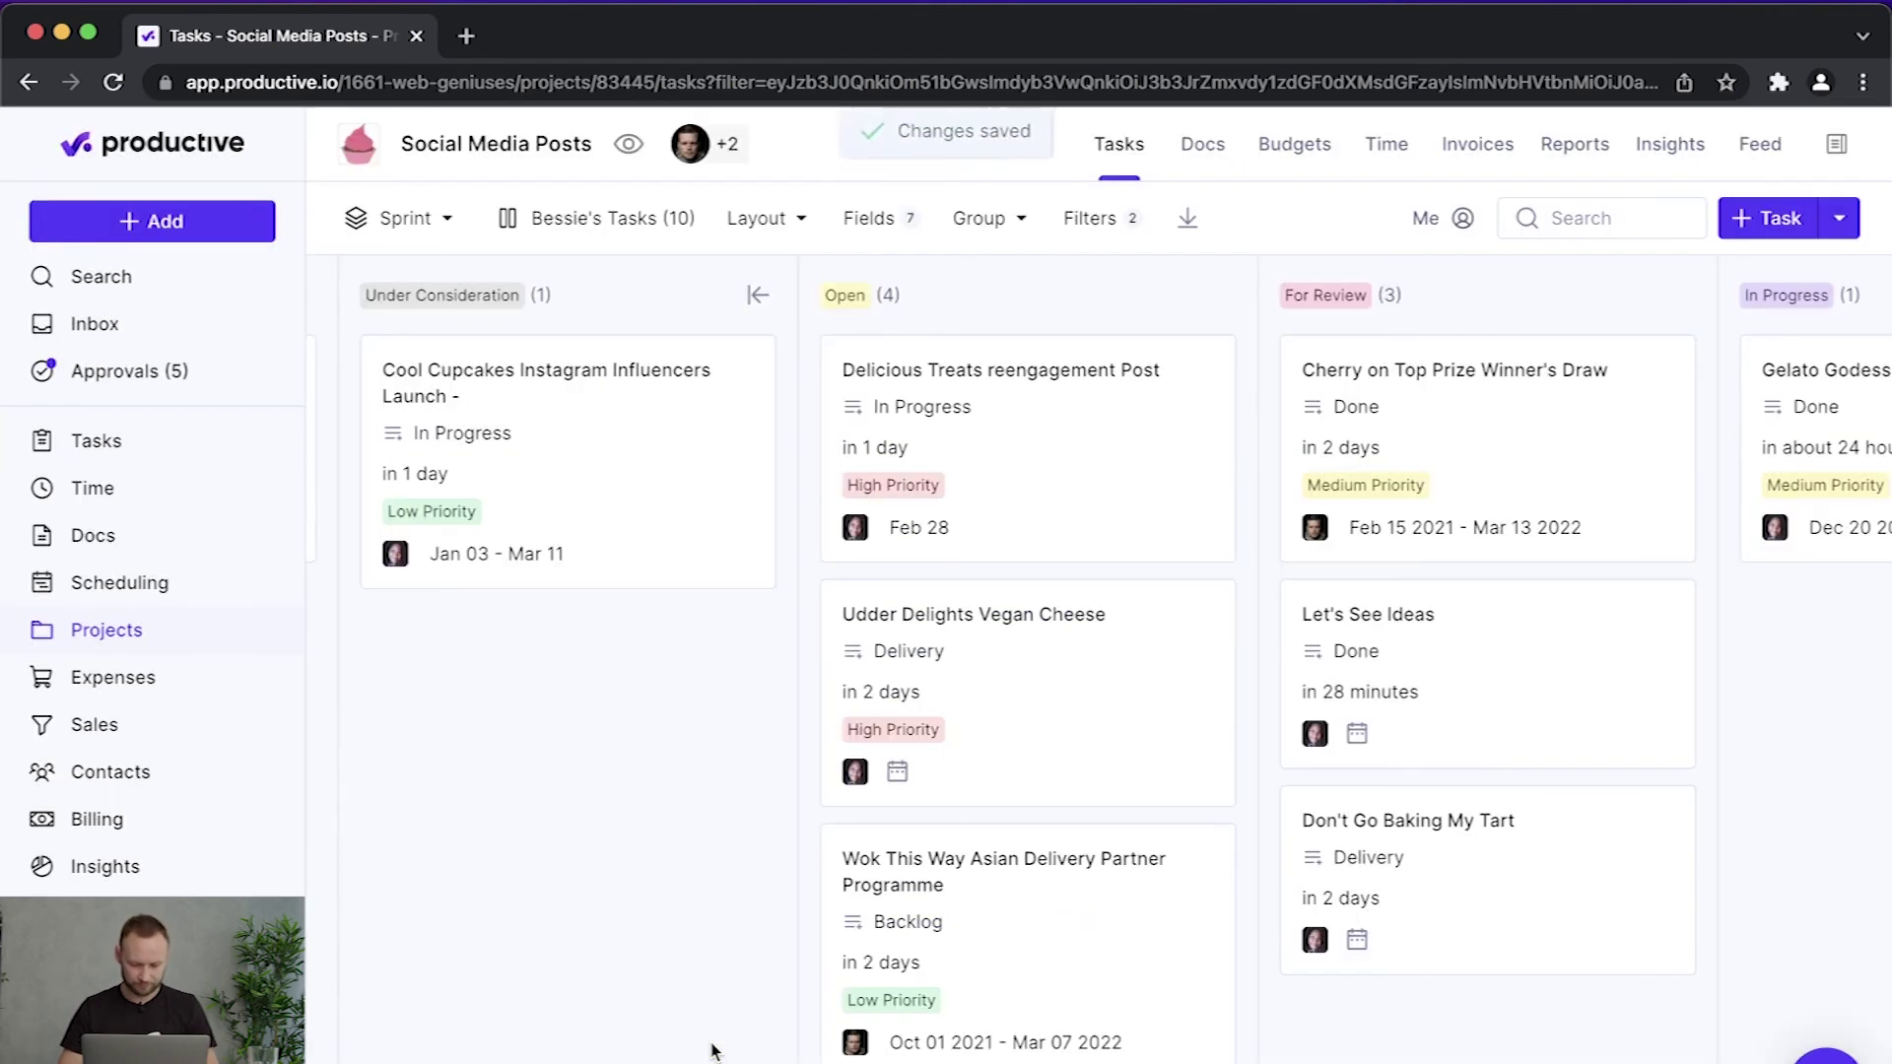
Step: Pin the new assignee's tasks view from its three-dot menu in the views list
left_click(638, 220)
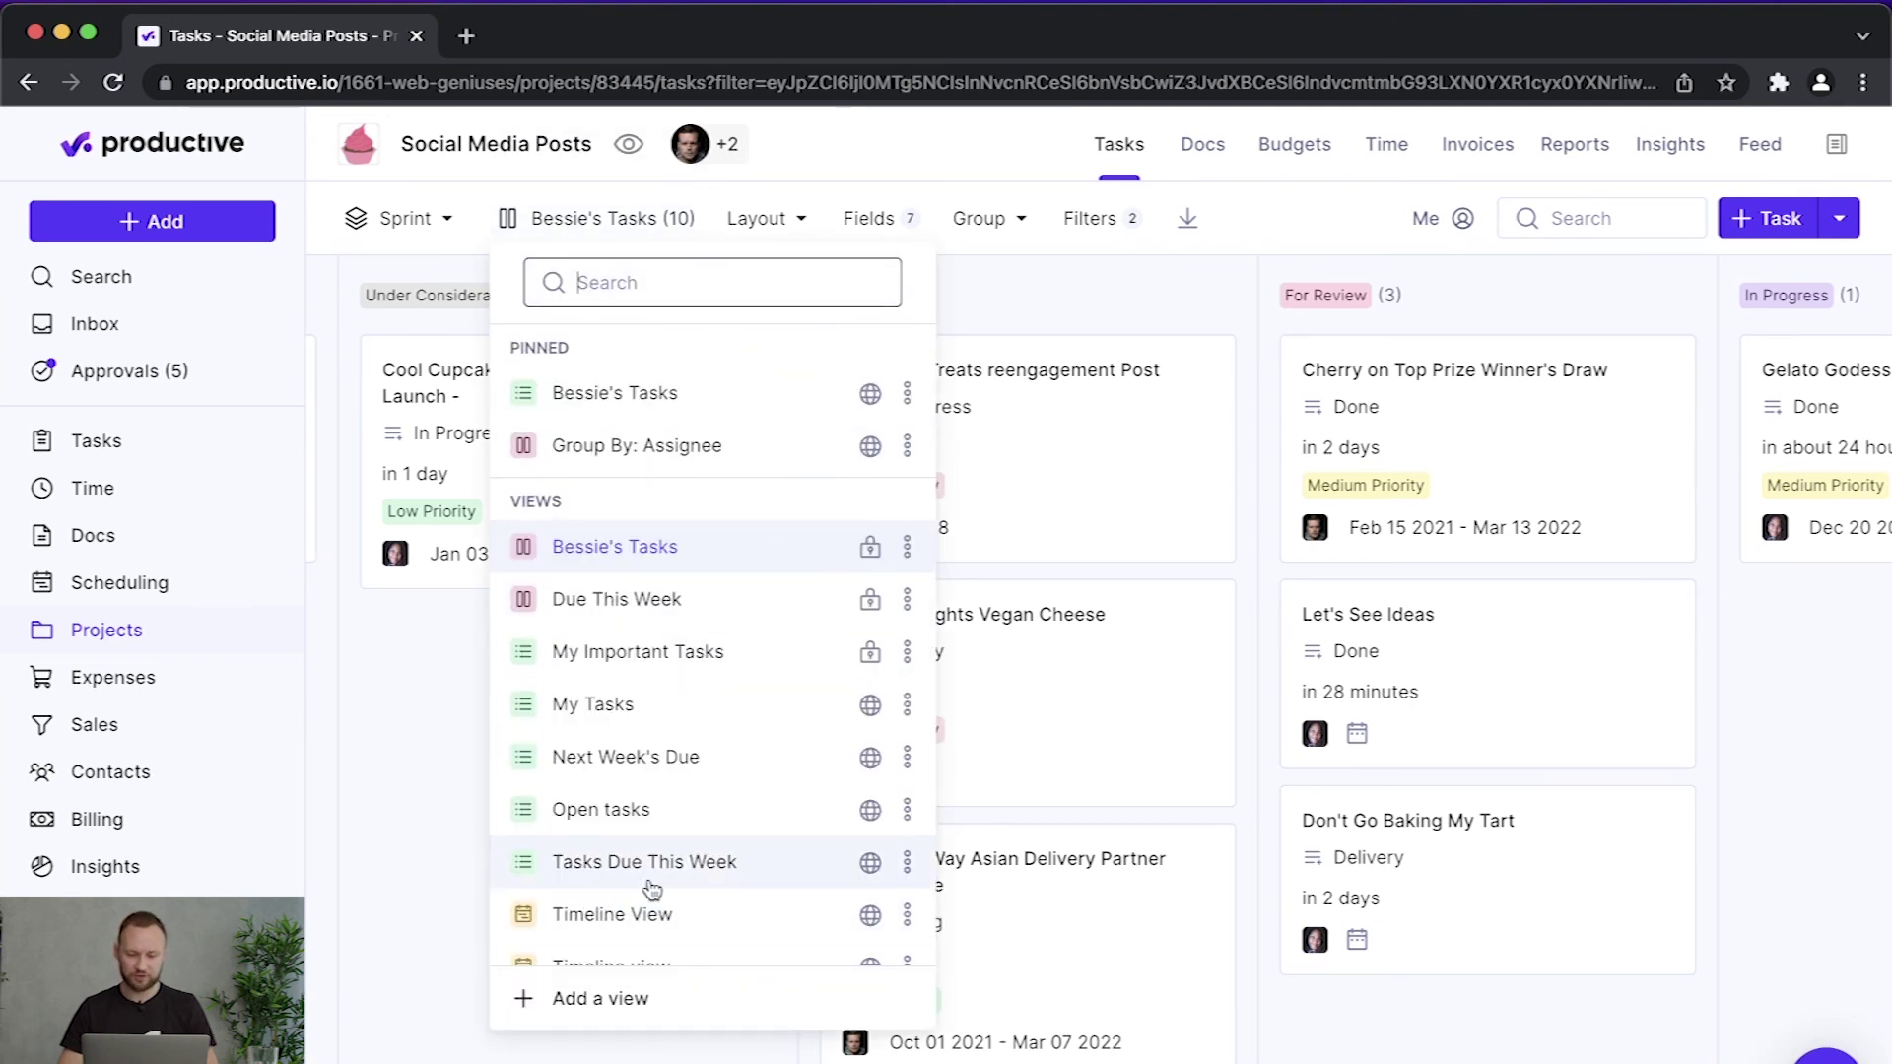
scroll(663, 774, "down", 1)
scroll(664, 777, "up", 1)
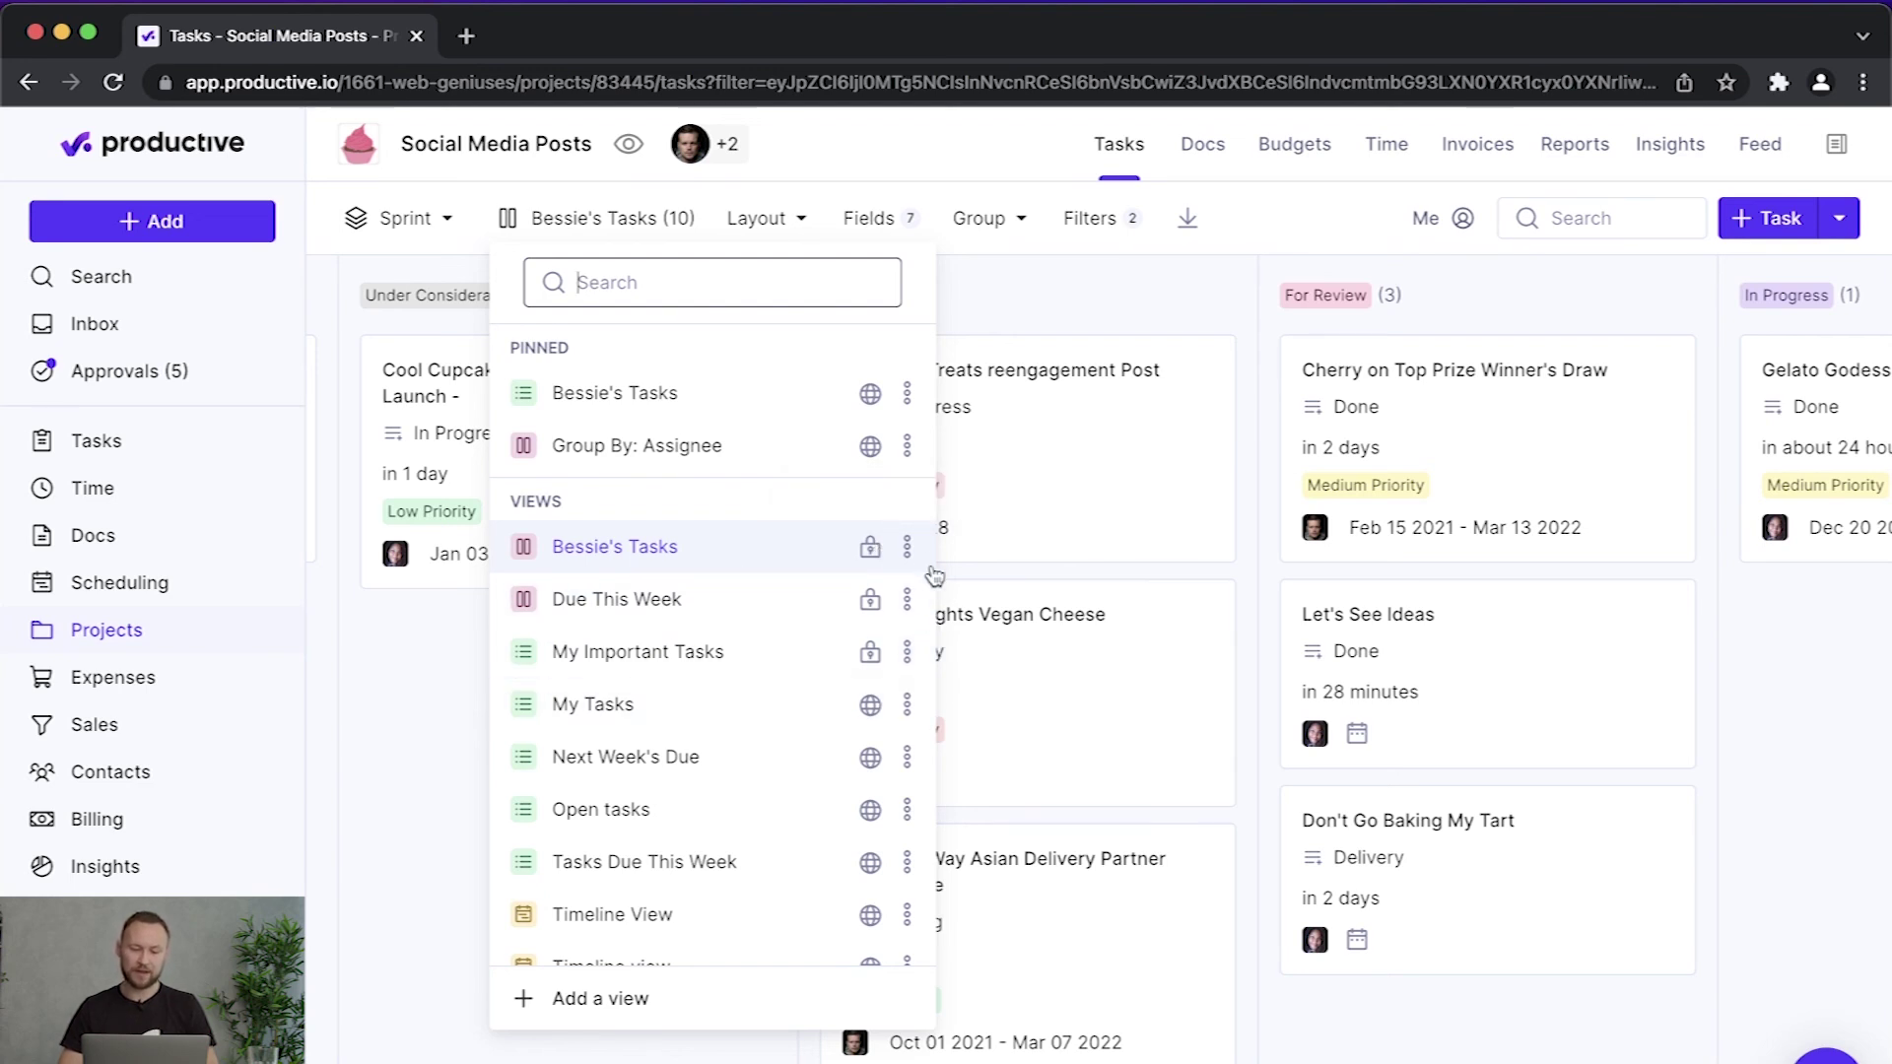
left_click(908, 548)
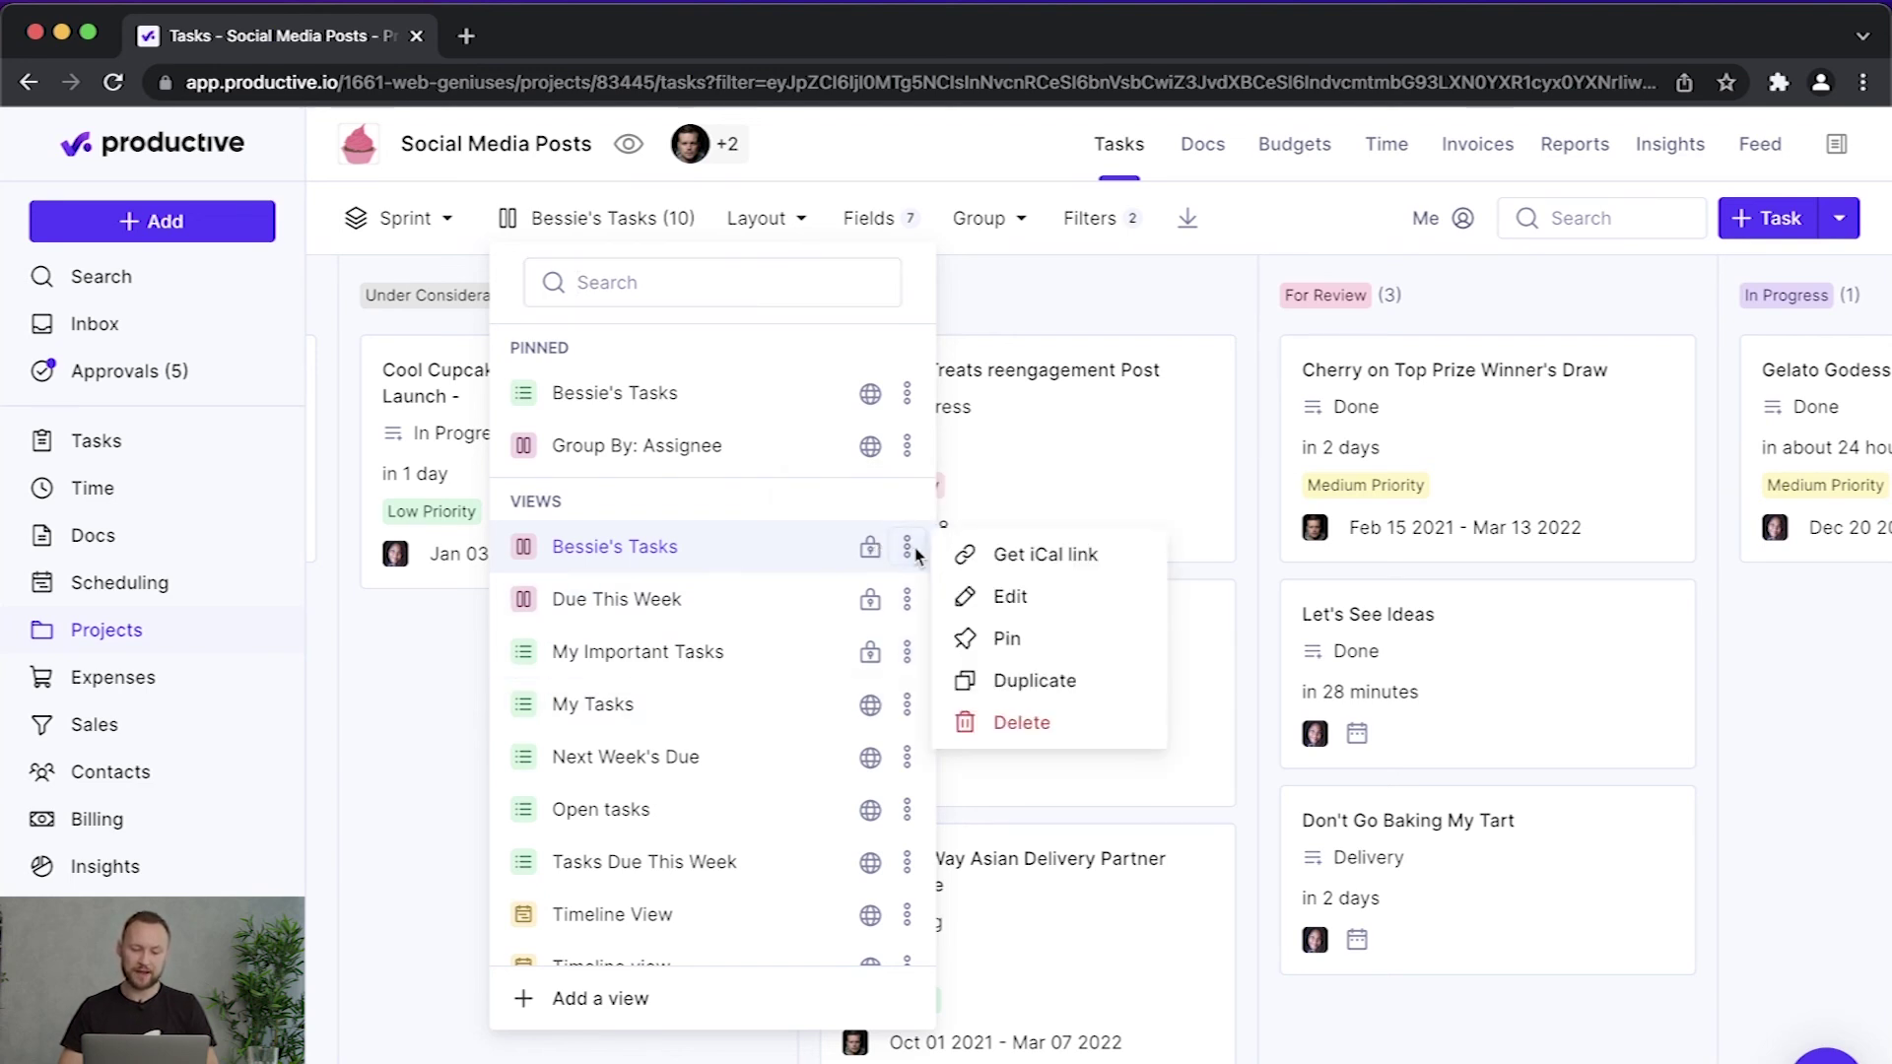
left_click(1000, 641)
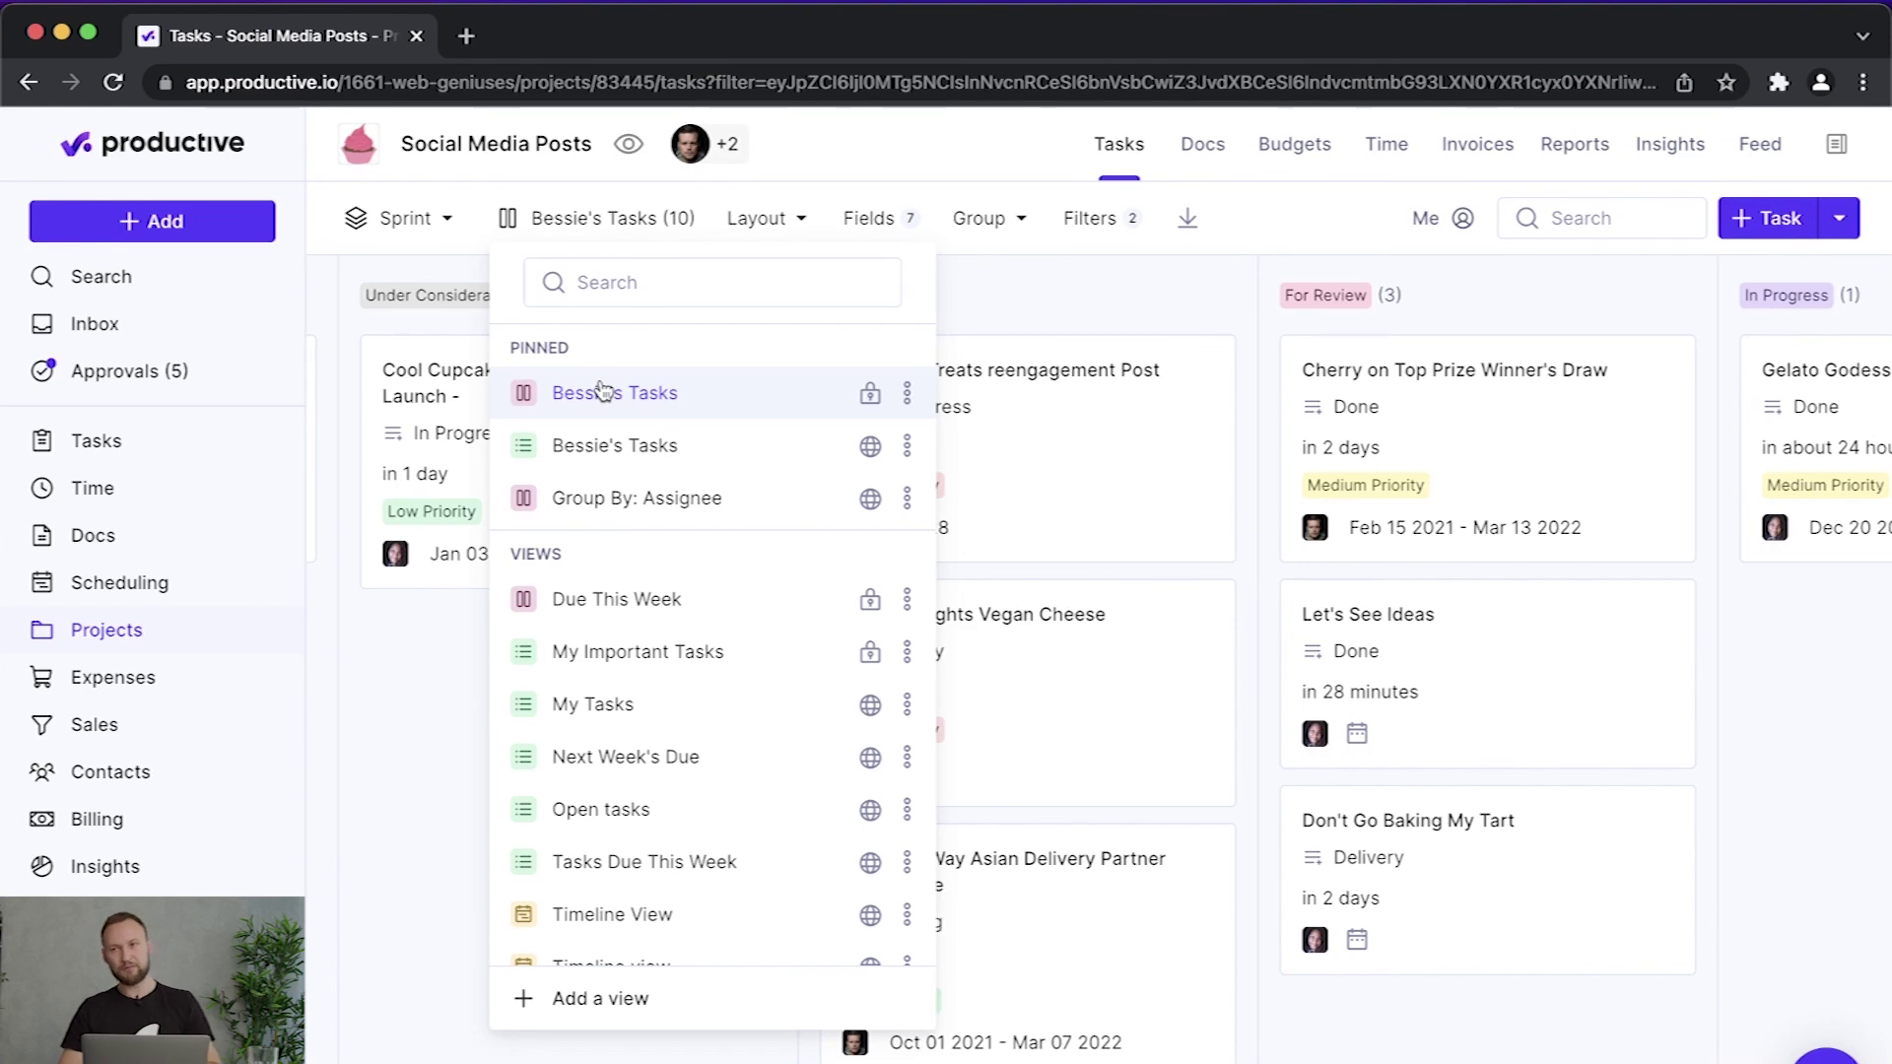
Step: Switch to the Due This Week view and reload the page
left_click(611, 596)
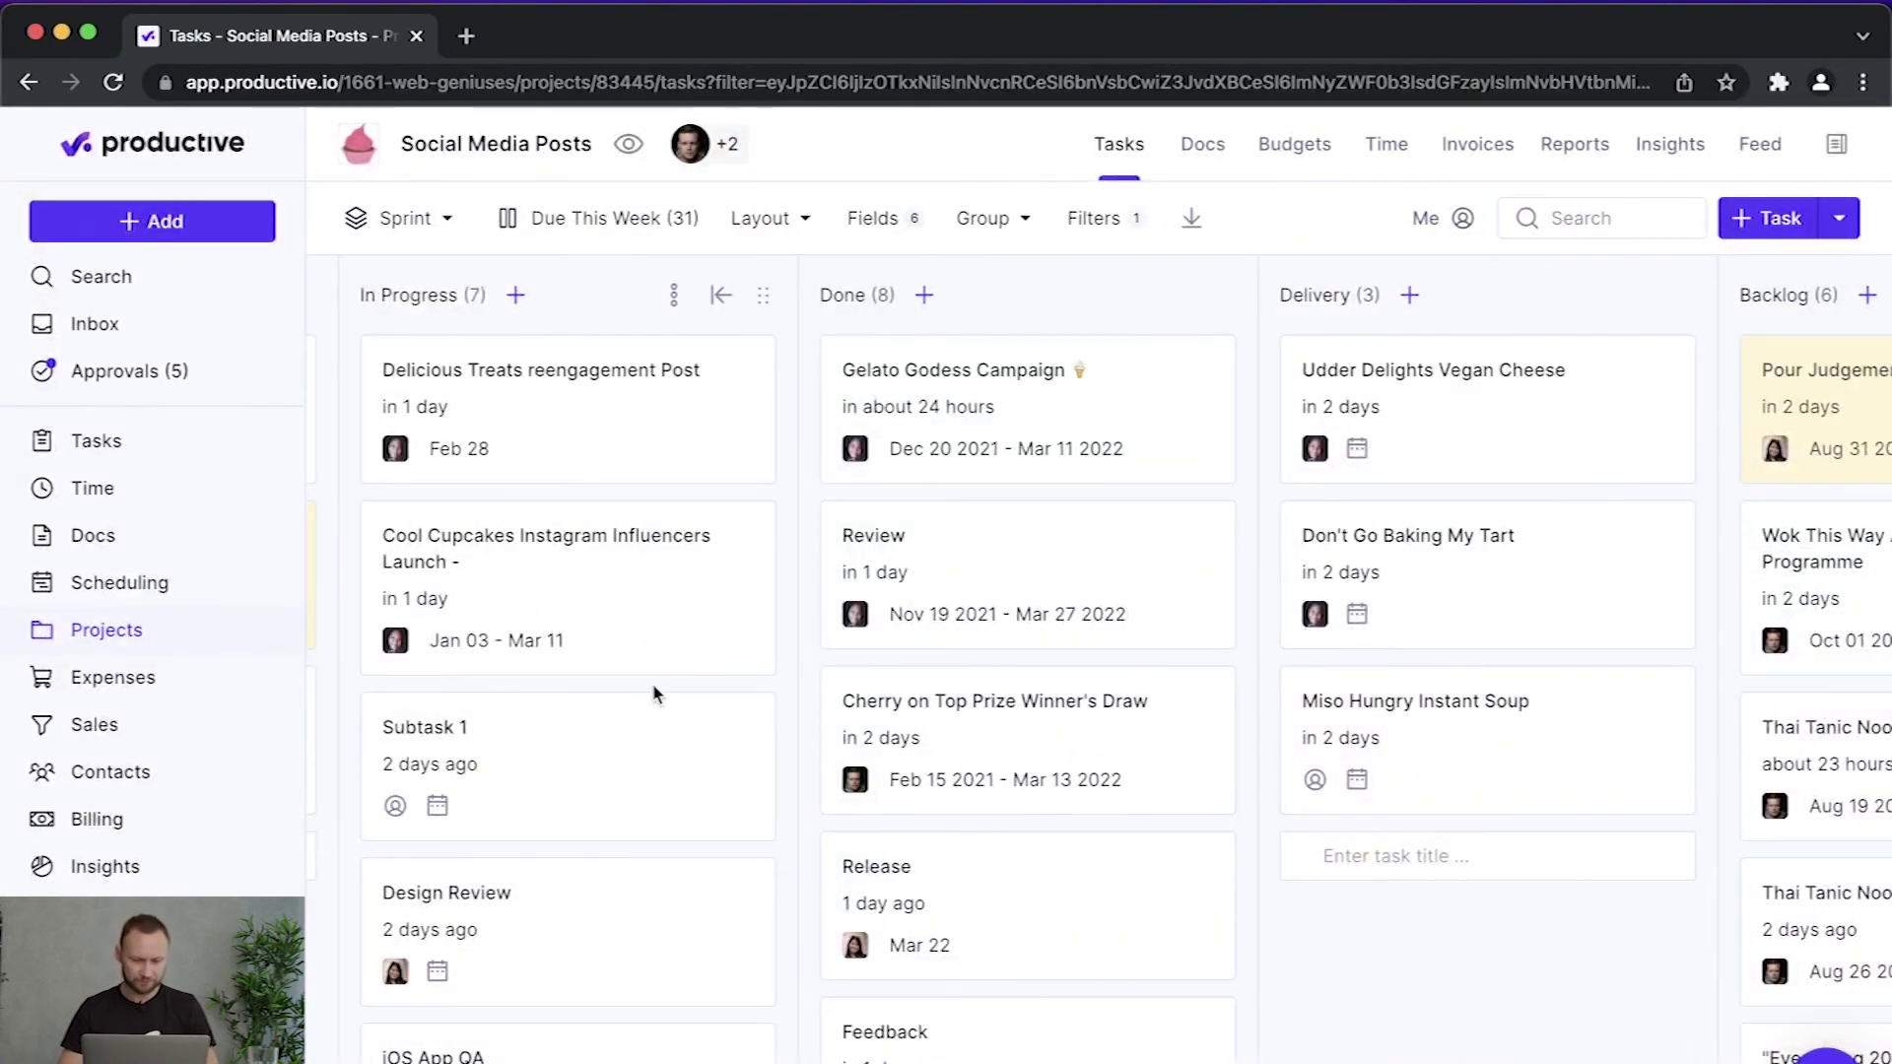
key("super+r")
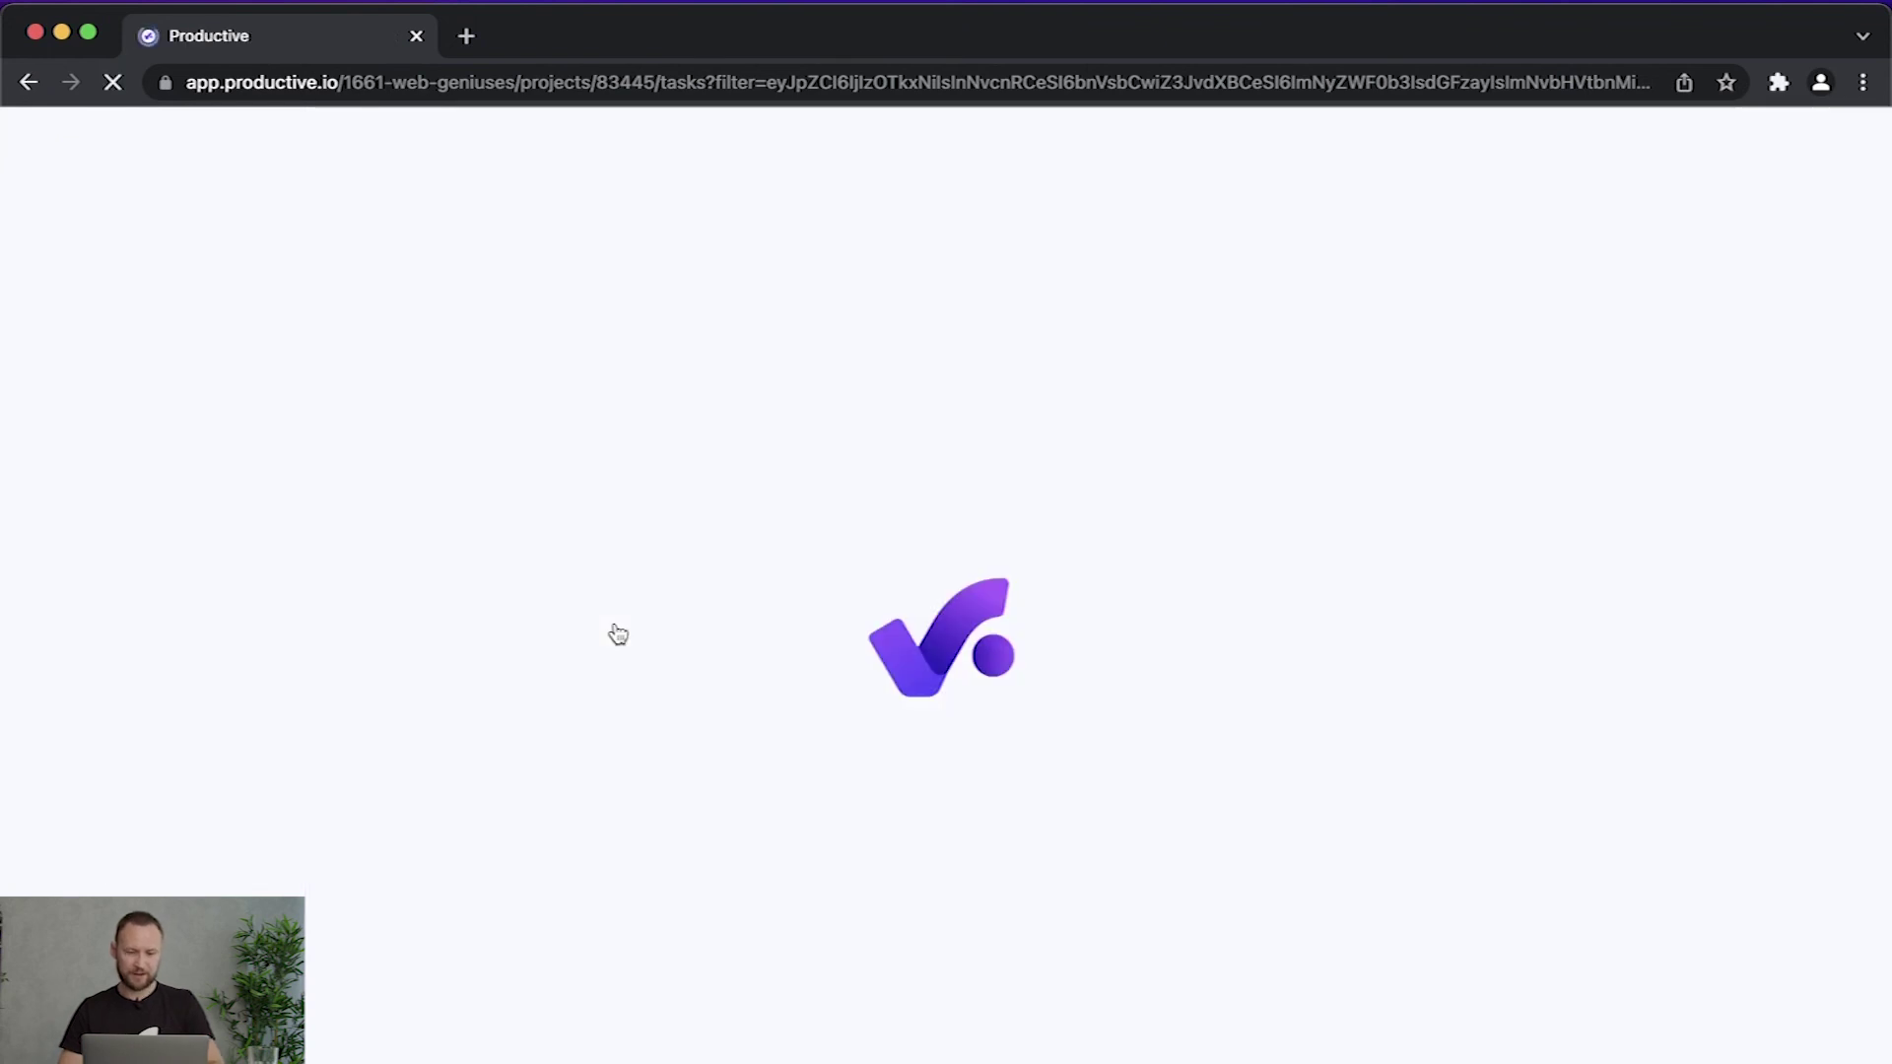